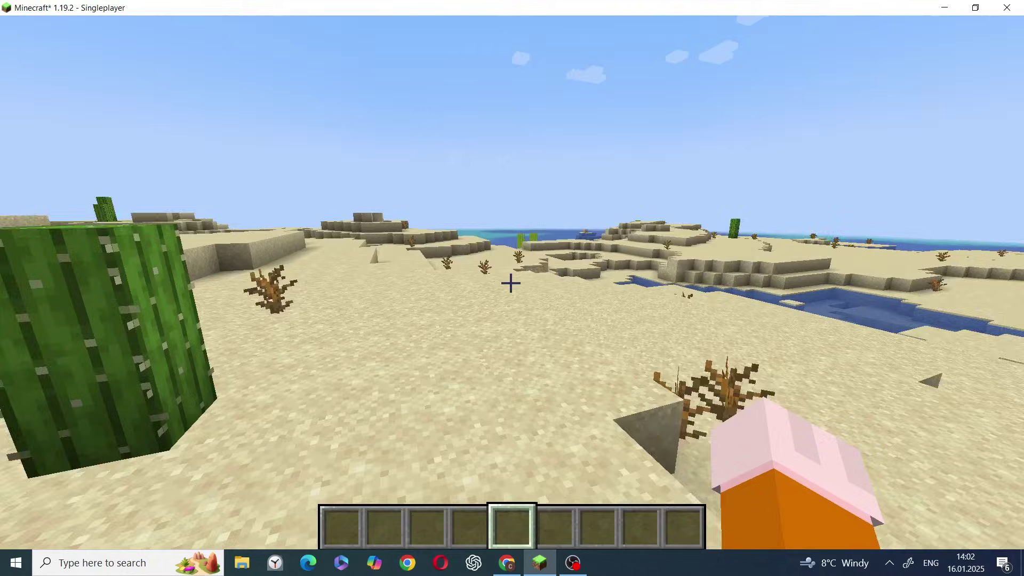
Step: Walk past the cactus toward the terracotta spires and the sea
key(w)
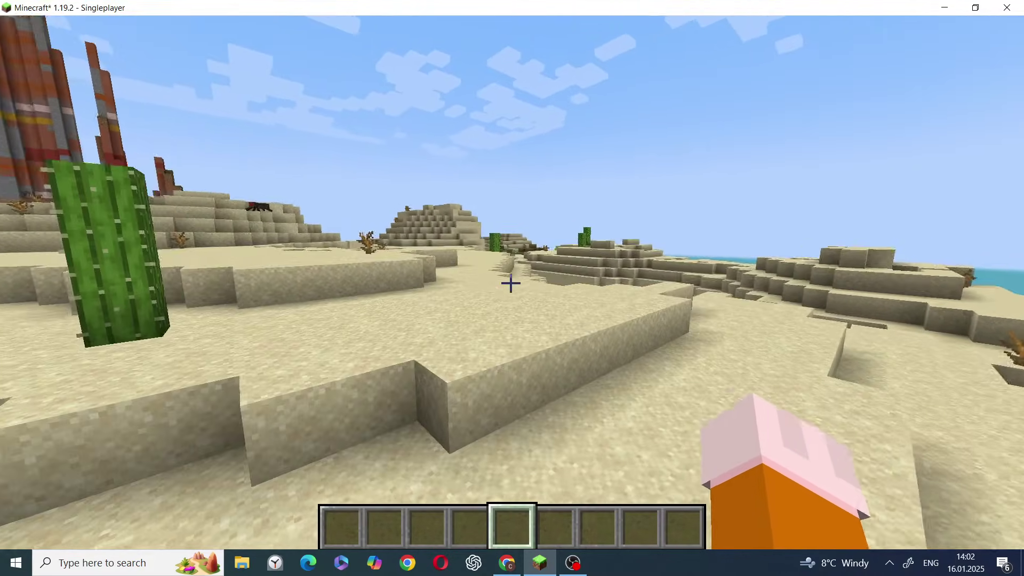
key(w)
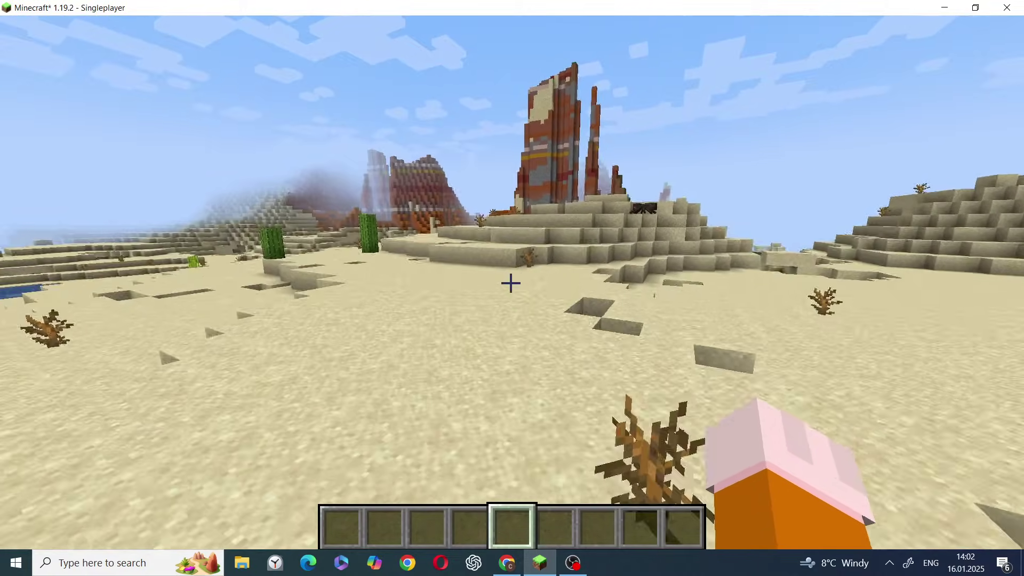
key(w)
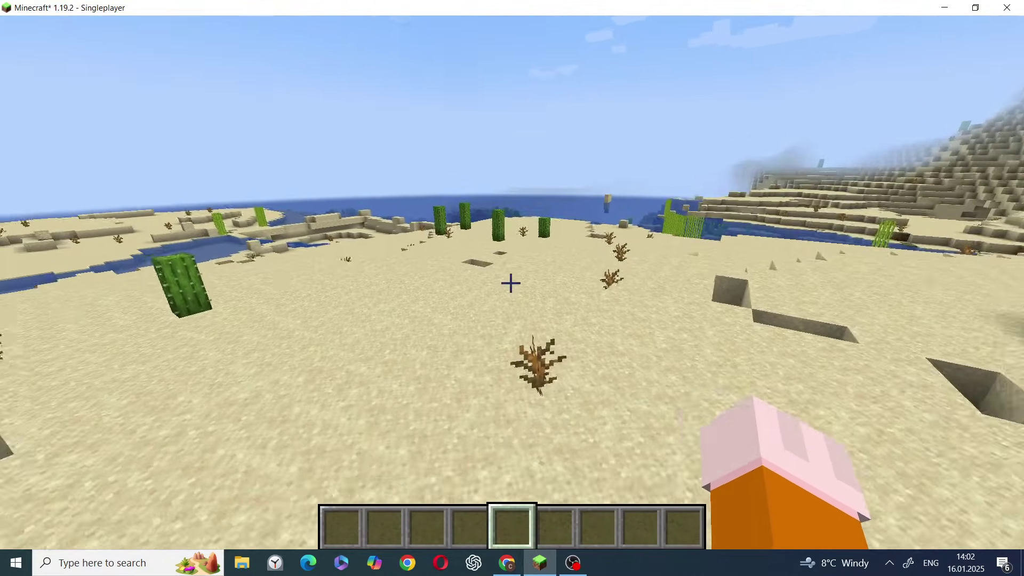
key(w)
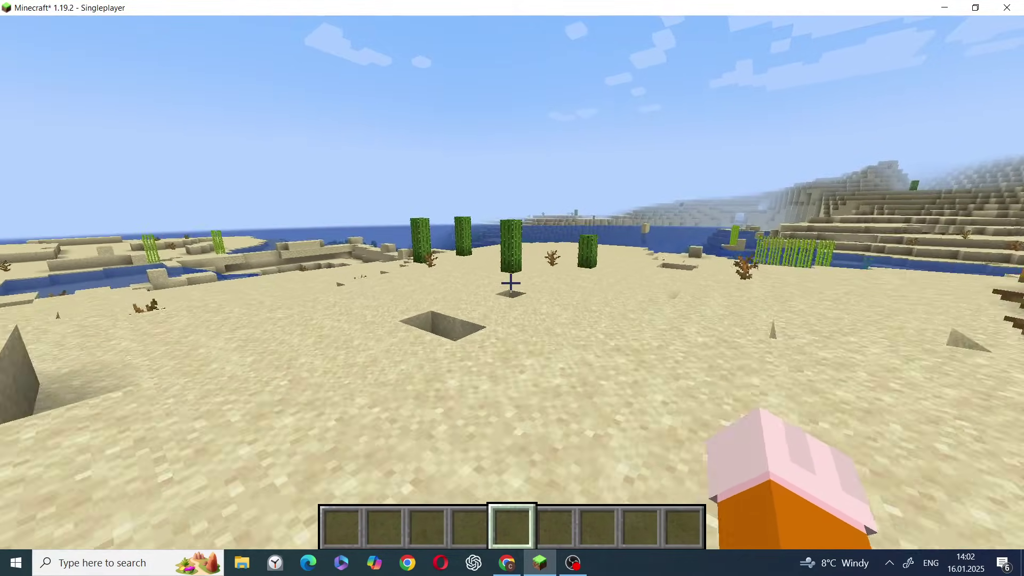
Step: Put a Diamond Sword from the Combat tab into the first hotbar slot and view its recipe
key(e)
click(526, 449)
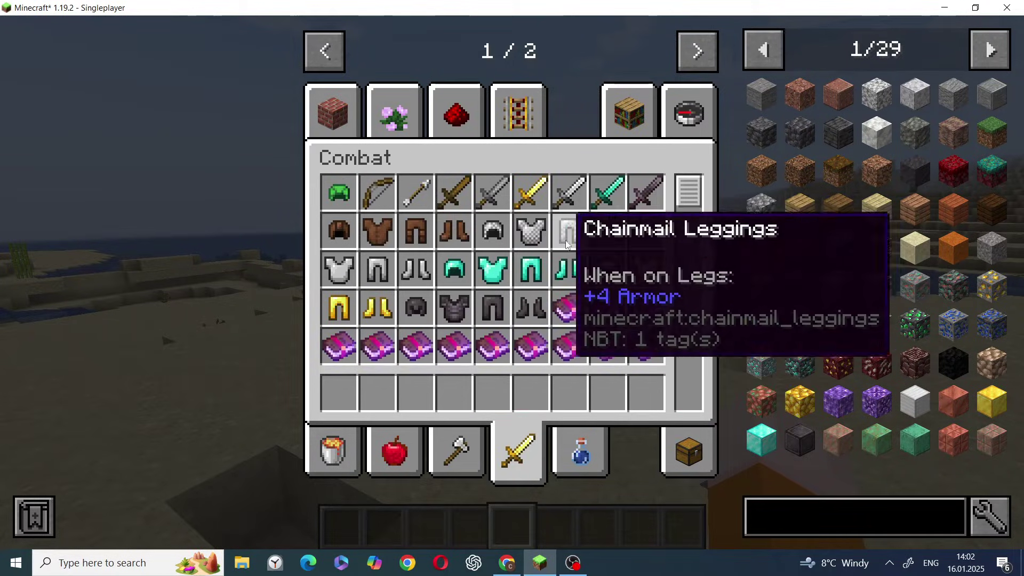
click(607, 192)
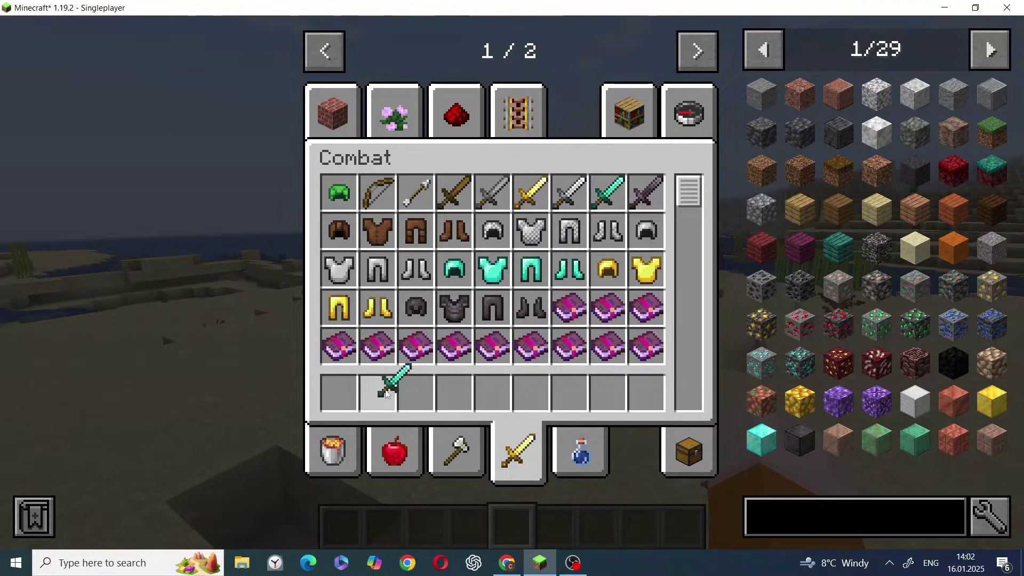
click(346, 385)
key(r)
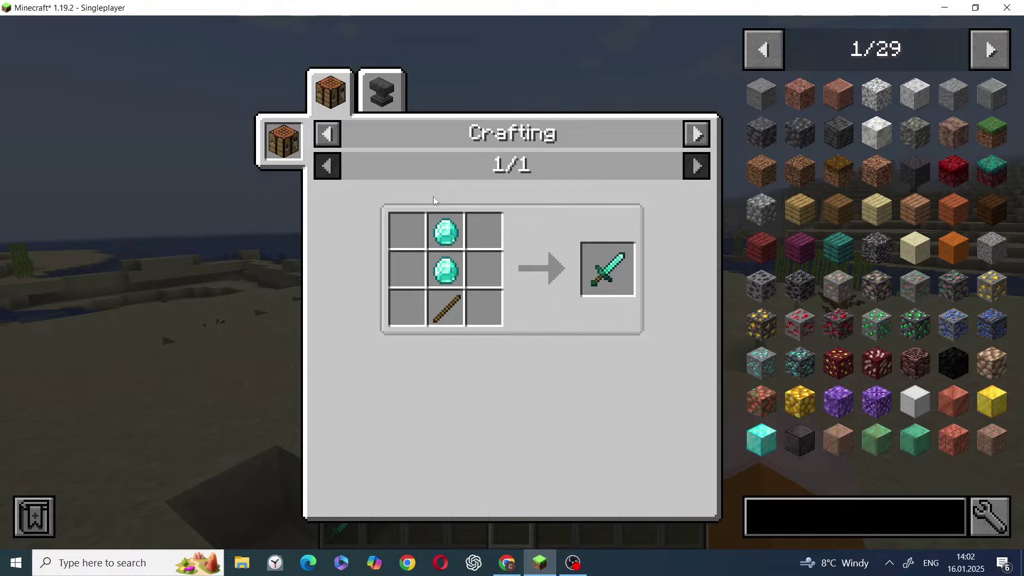
Step: Run /ct scripts and open the scripts folder from its chat link in File Explorer
key(Escape)
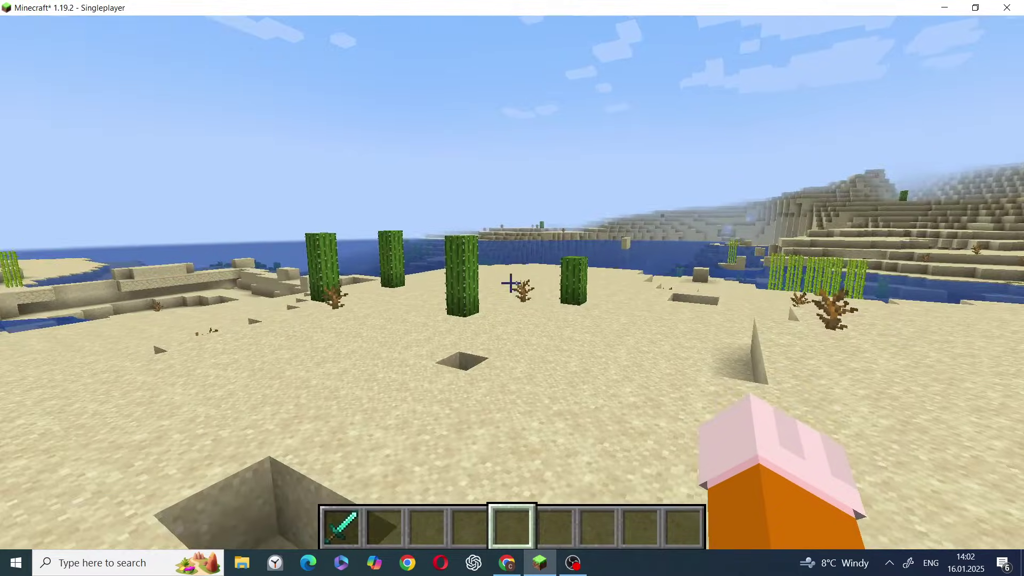
text(w)
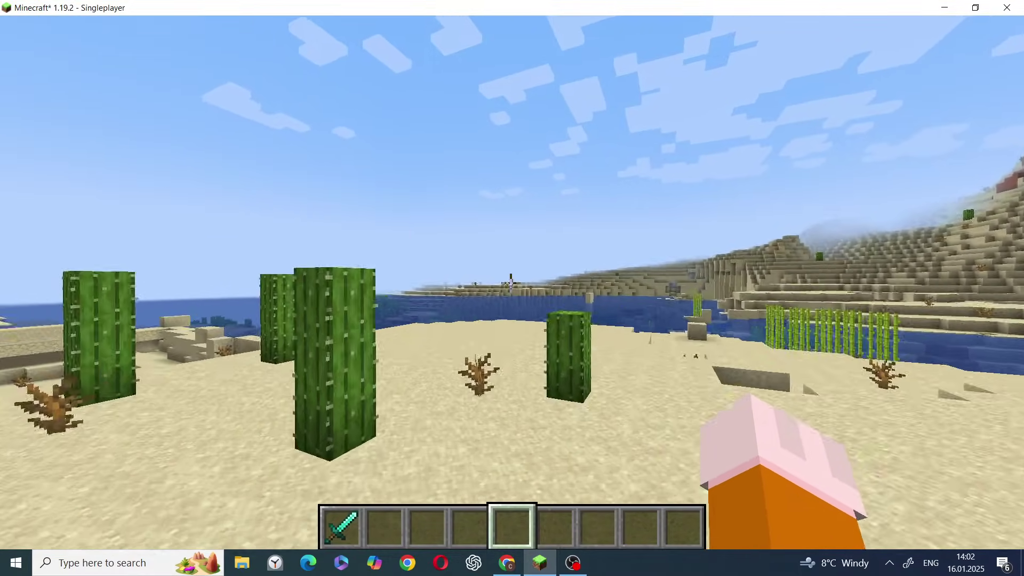
text(/ct )
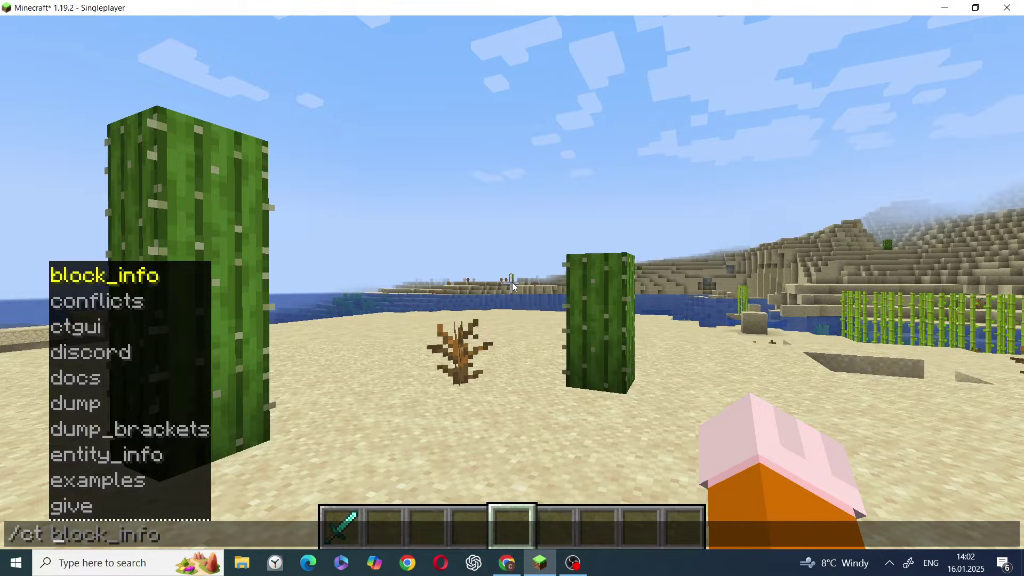
text(scripts)
key(Return)
key(t)
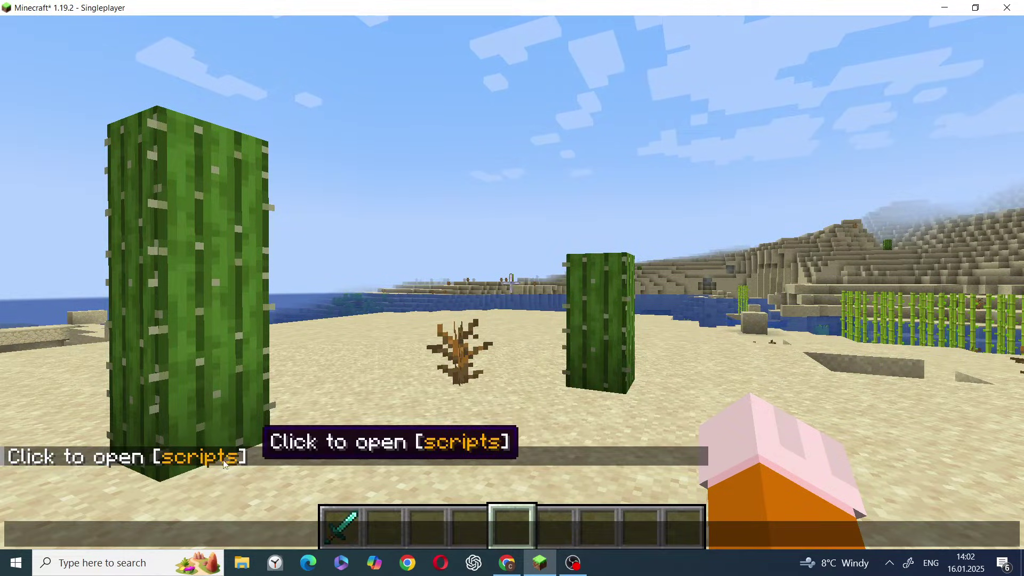
click(234, 456)
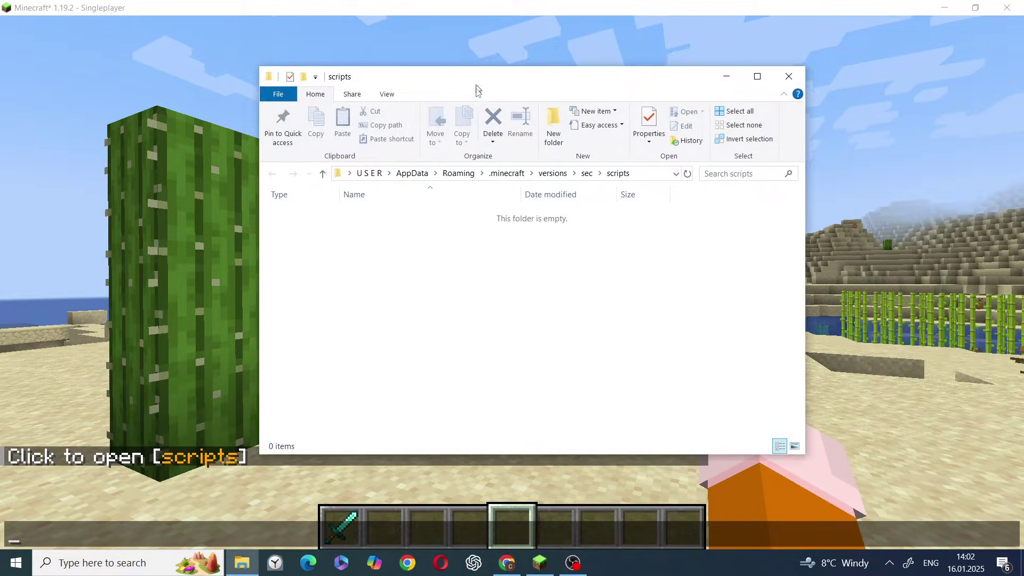
mouse_move(478, 88)
mouse_down()
mouse_move(427, 68)
mouse_move(476, 91)
mouse_move(538, 91)
mouse_move(437, 77)
mouse_move(456, 68)
mouse_up()
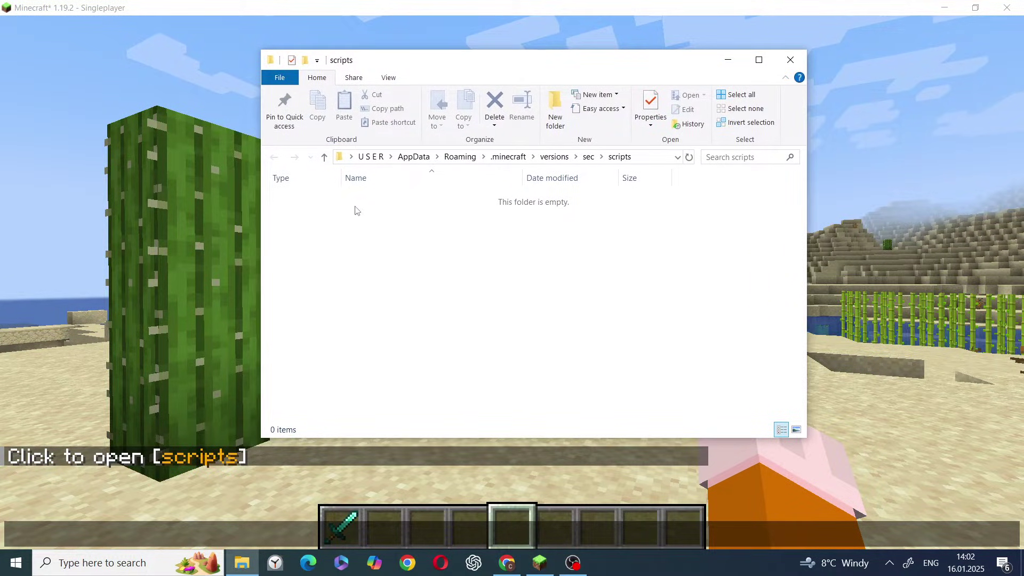
Step: Create a new text document in the empty scripts folder
right_click(309, 207)
mouse_move(431, 389)
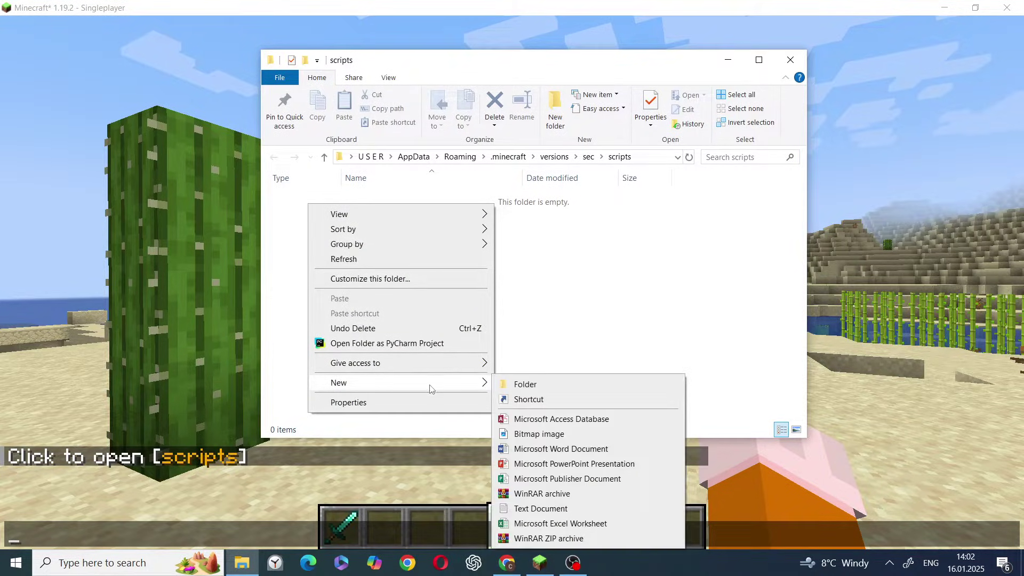
click(540, 509)
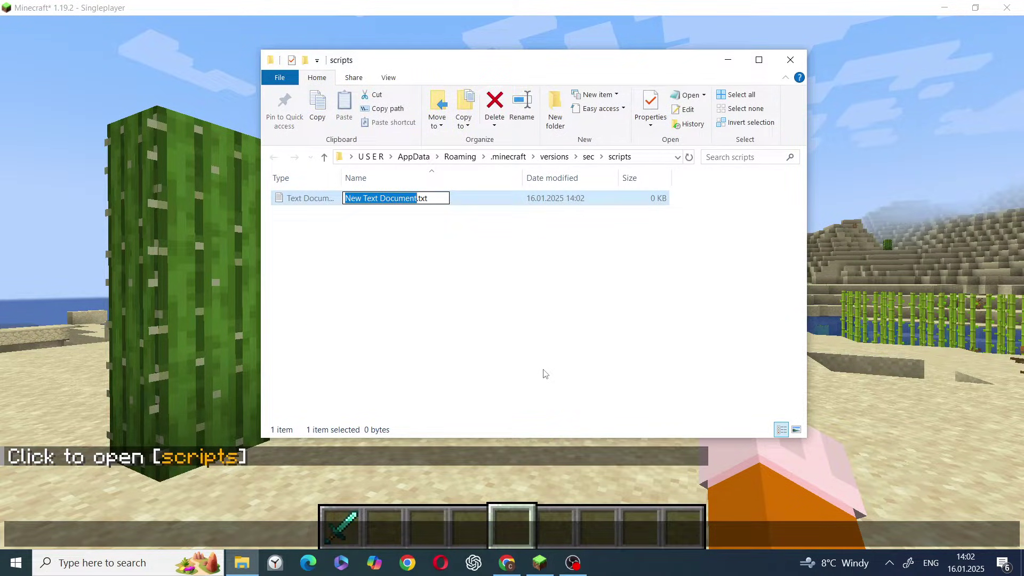
click(385, 80)
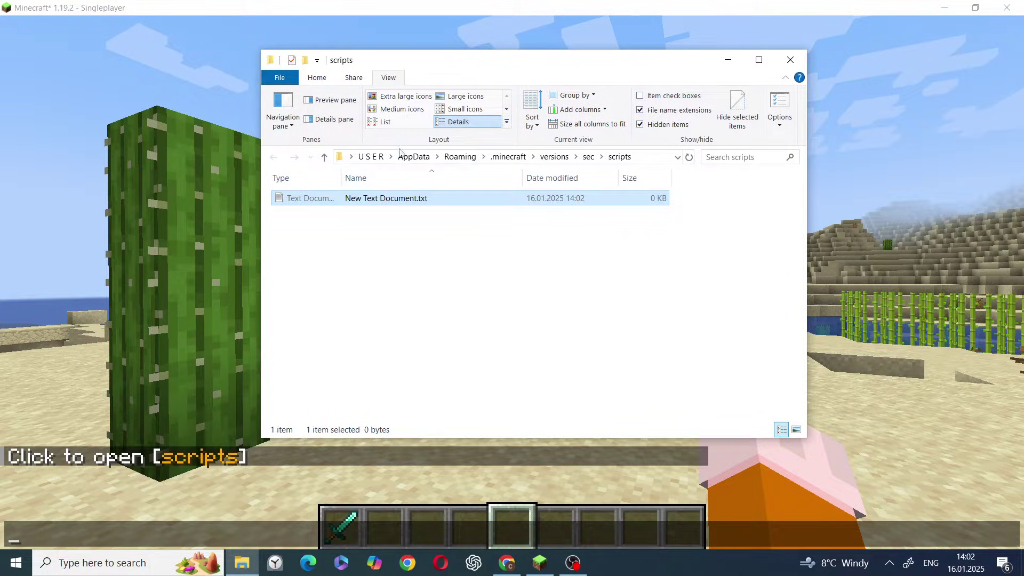
Step: Rename the text document to video.zs and accept the extension change
right_click(416, 203)
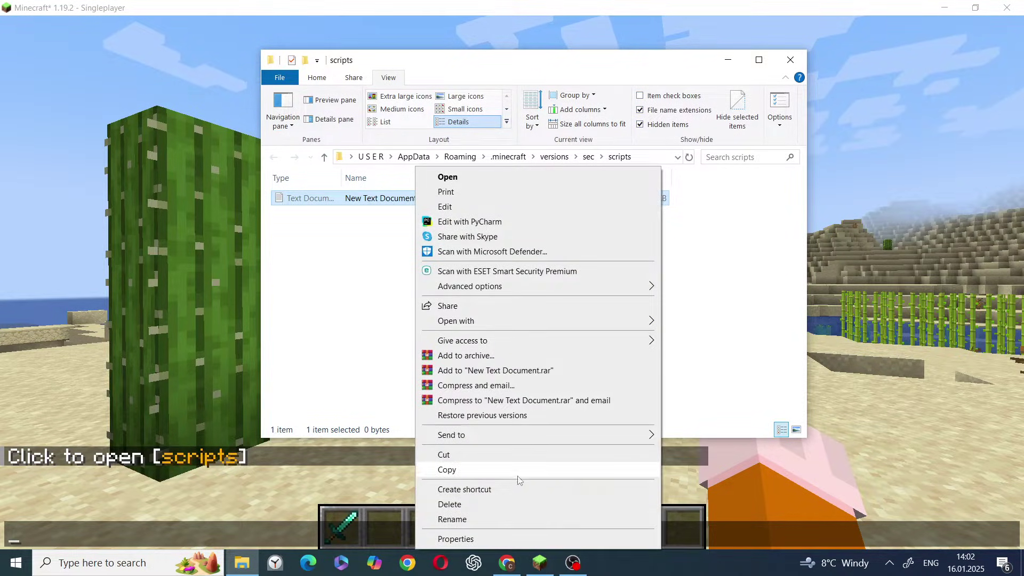
click(500, 520)
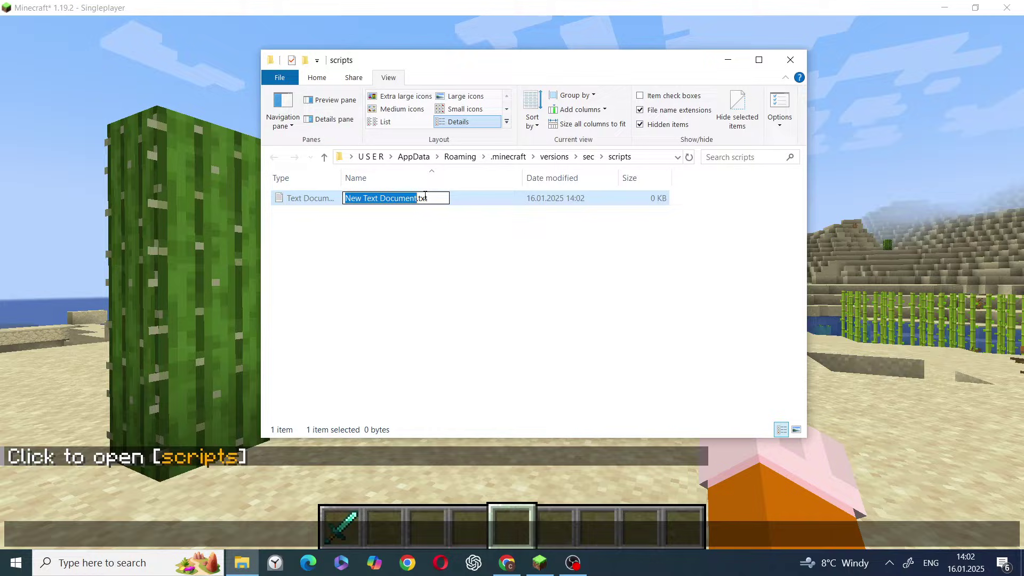
key(BackSpace)
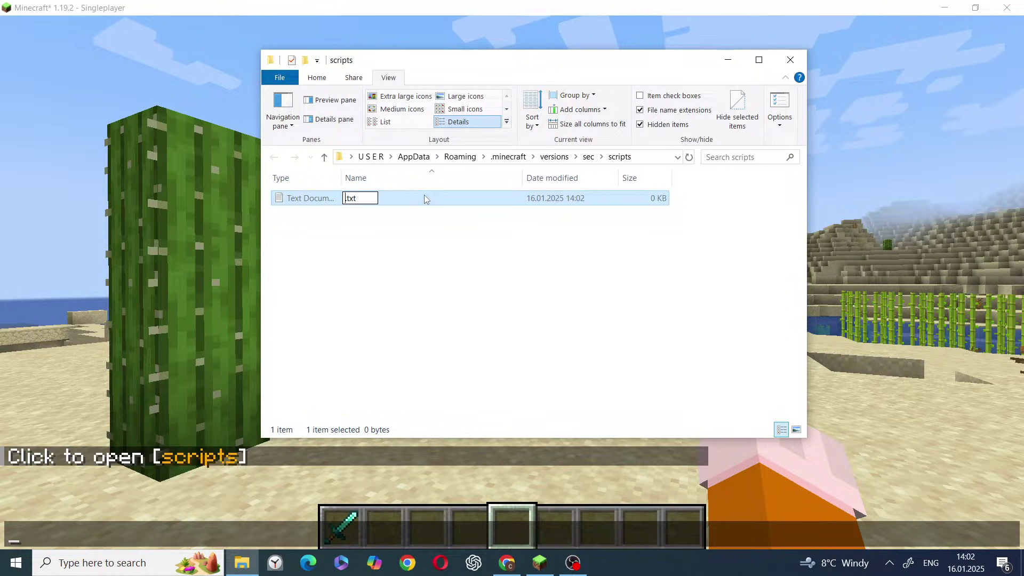
text(ci)
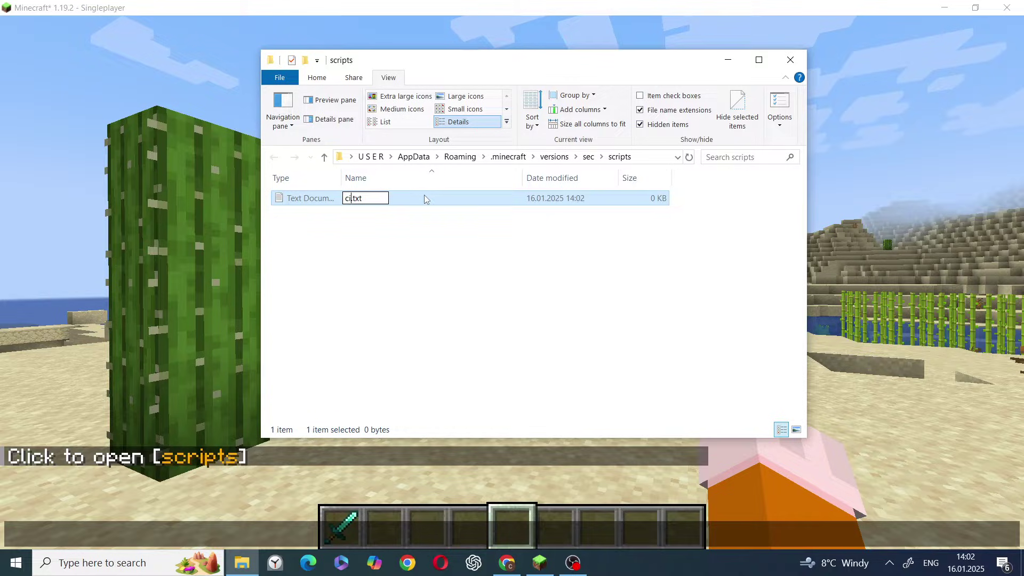
key(BackSpace)
key(BackSpace)
text(video.zs)
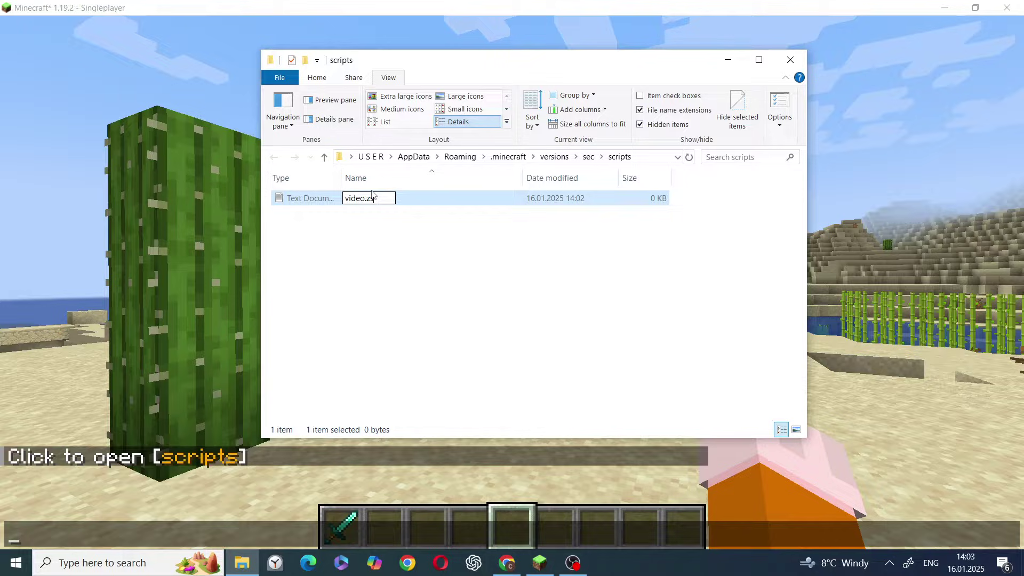
key(Return)
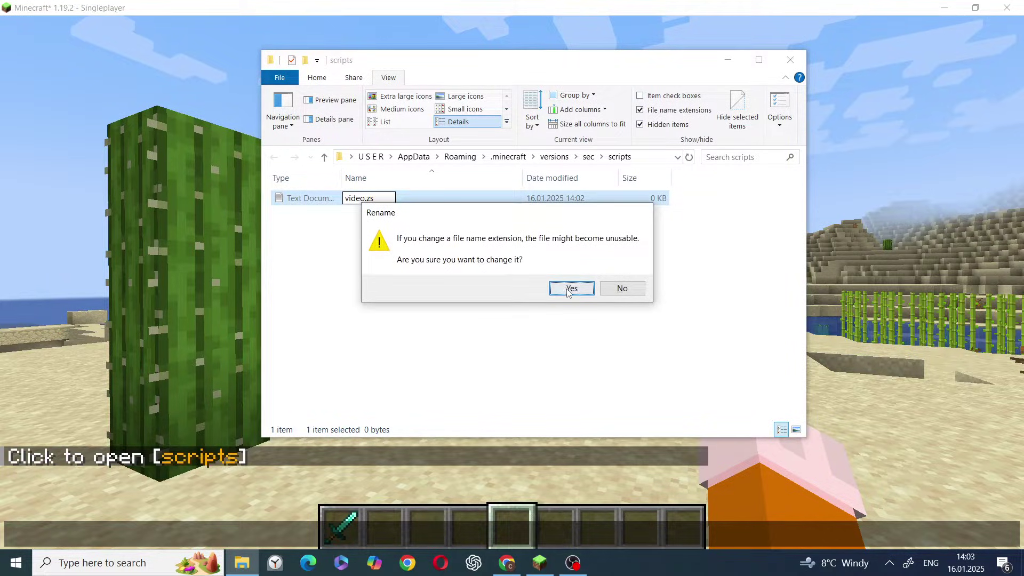
click(570, 288)
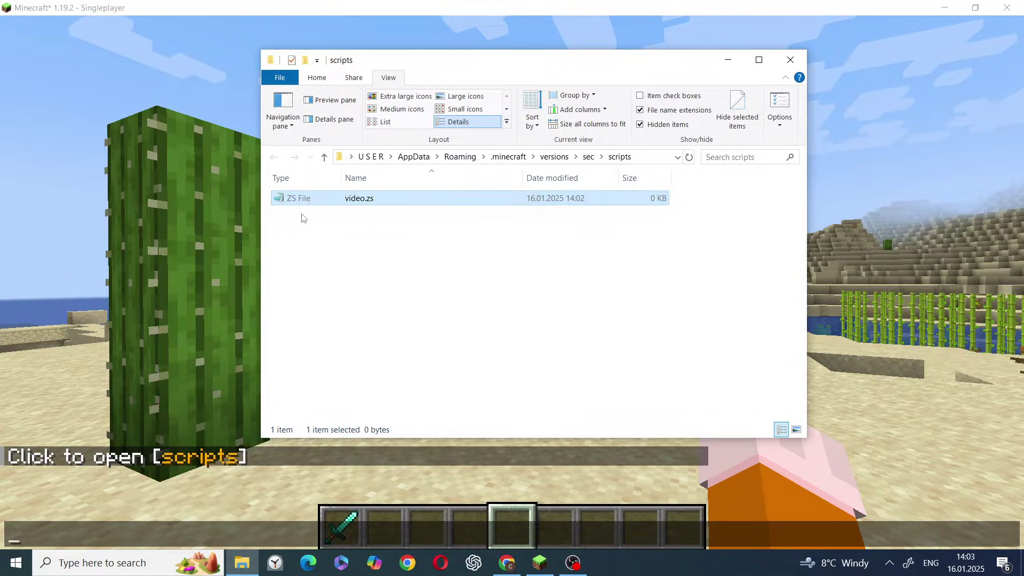
Step: Open video.zs in Notepad and paste the remove/addShaped recipe template
double_click(351, 199)
text(// Remove the old recipe craftingTable.remove(r);  // Add the new recipe craftingTable.addShaped("n", f, [     [a, b, c],     [d, e, f],     [g, h, i]  ]);)
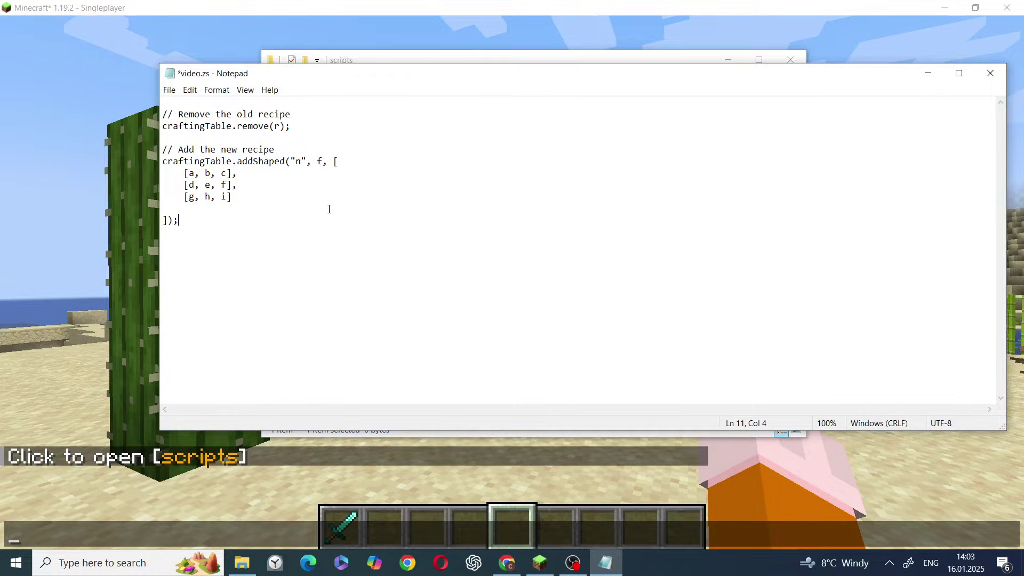
mouse_move(329, 209)
mouse_down()
mouse_move(165, 150)
mouse_move(166, 114)
mouse_move(235, 186)
mouse_up()
click(261, 201)
mouse_move(285, 73)
mouse_down()
mouse_move(372, 131)
mouse_move(262, 191)
mouse_move(430, 235)
mouse_move(518, 86)
mouse_up()
mouse_move(433, 174)
mouse_down()
mouse_move(408, 234)
mouse_move(433, 170)
mouse_move(420, 126)
mouse_move(472, 126)
mouse_up()
click(474, 126)
Step: Back in Minecraft, recheck the diamond sword's crafting recipe
click(57, 319)
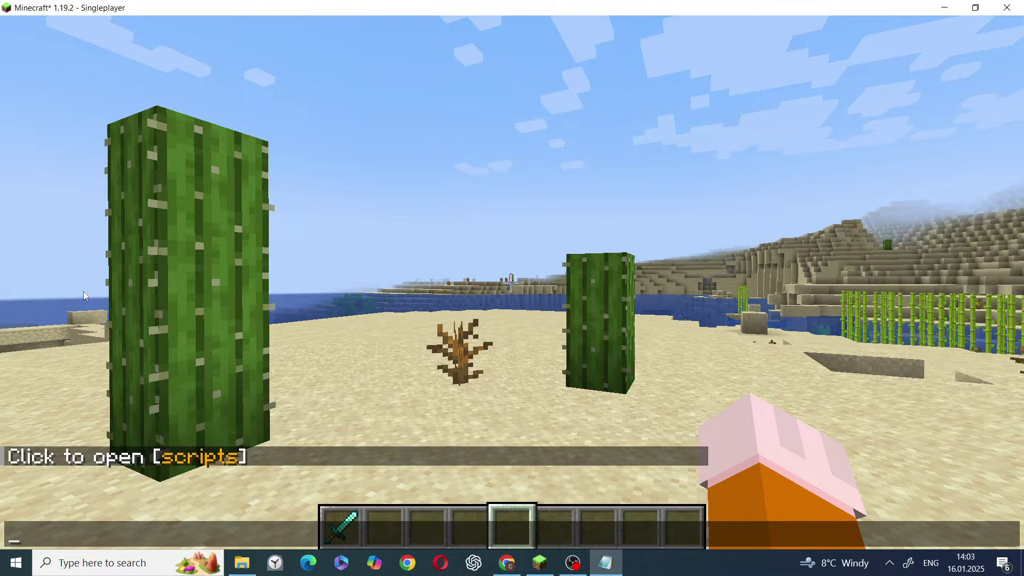
key(Escape)
key(e)
key(r)
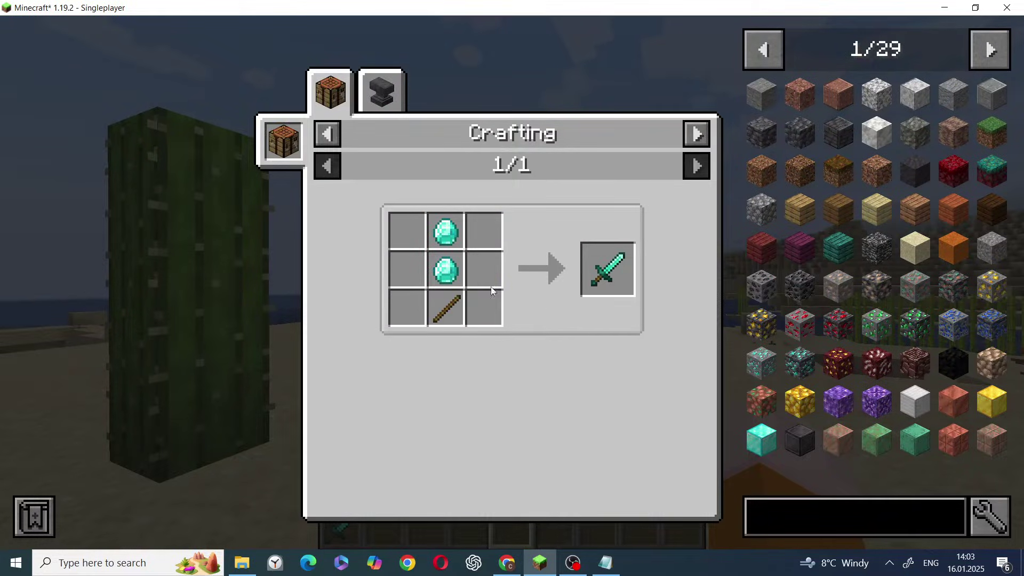
key(Escape)
Step: In video.zs, select the placeholder r inside the remove() call
key(alt+Tab)
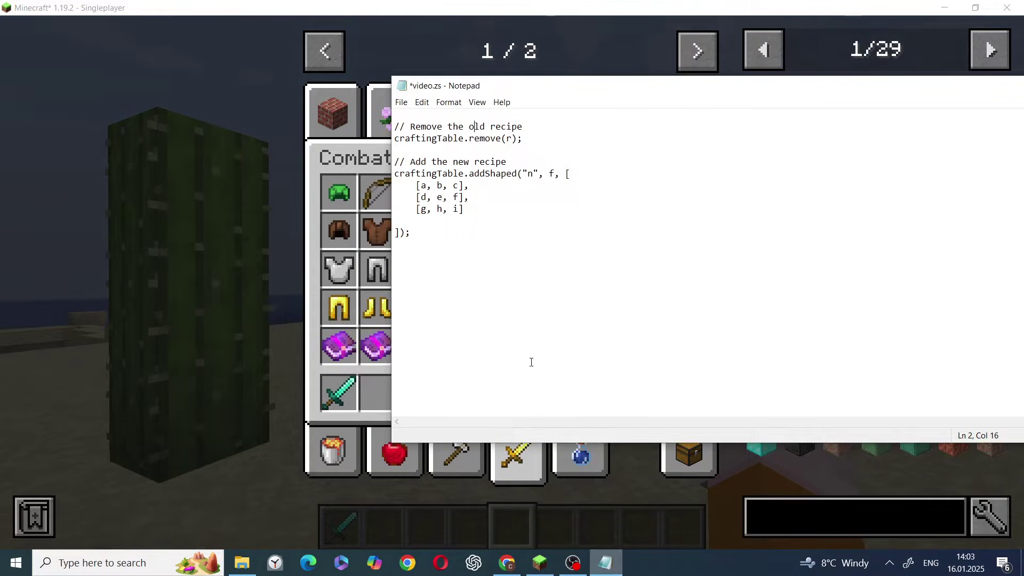
key(Down)
key(Right)
key(Right)
key(Right)
key(shift+End)
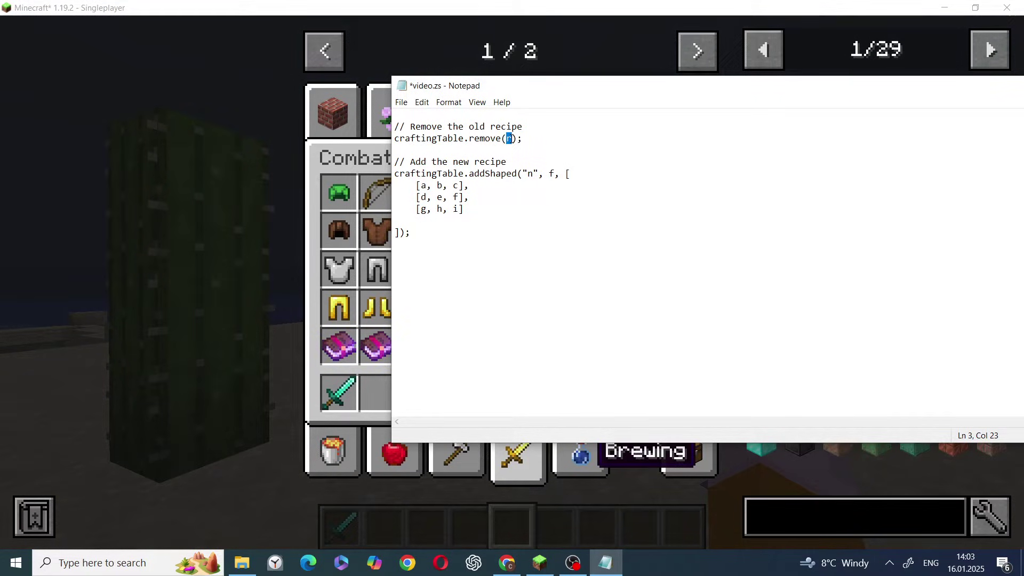
Step: Make it daytime in Minecraft with /time set day
click(290, 144)
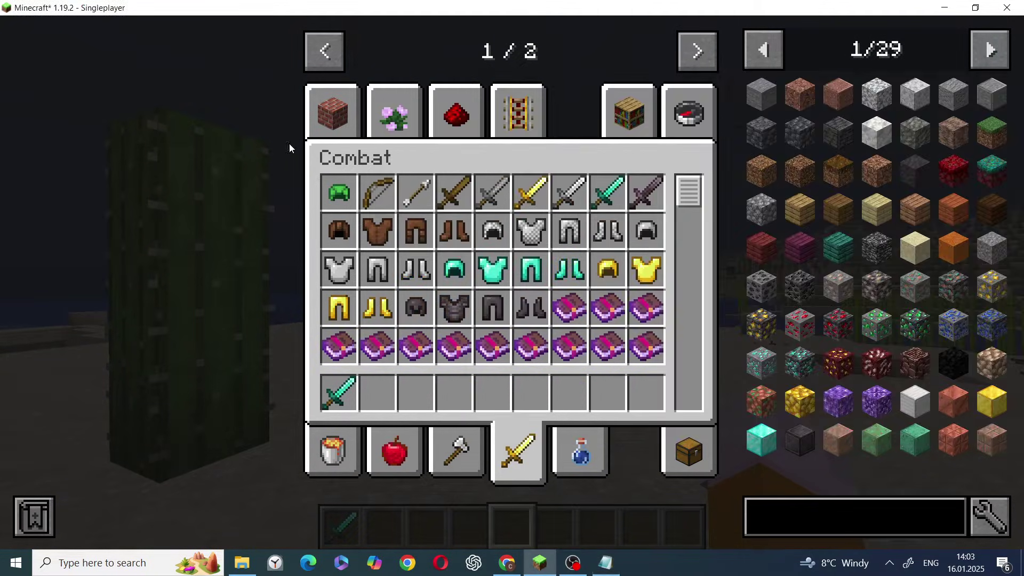
key(e)
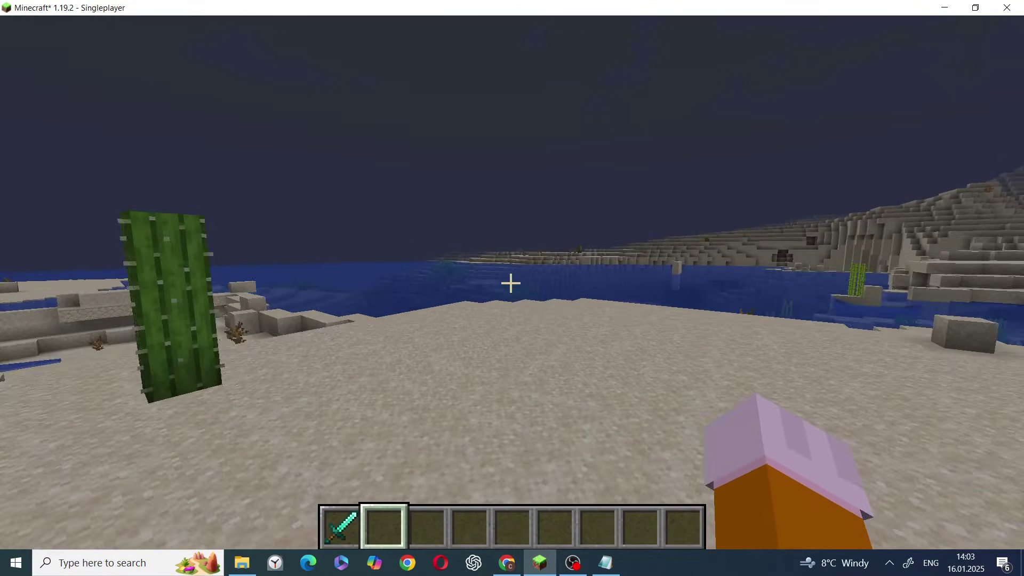
text(1/time set day)
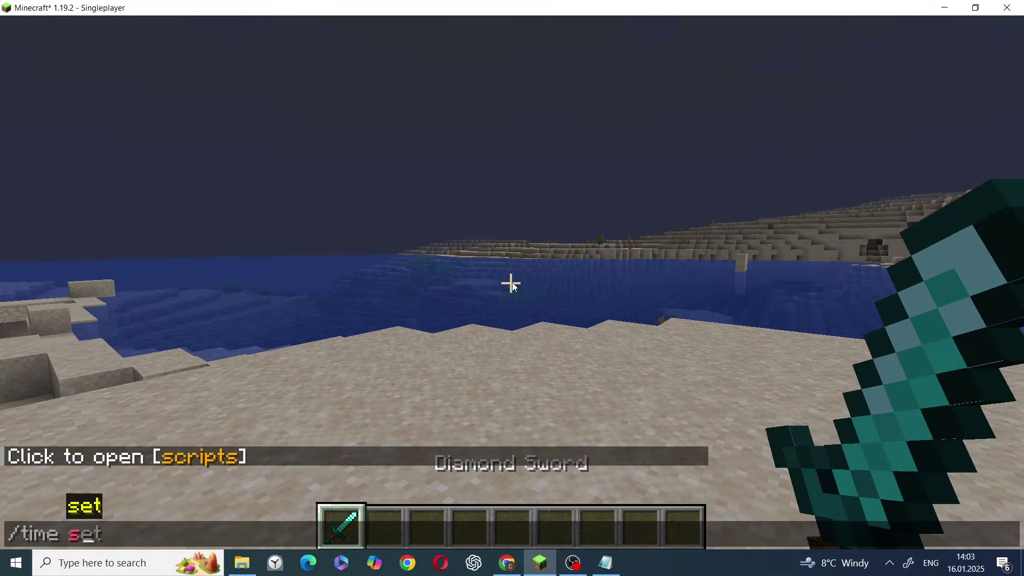
key(Return)
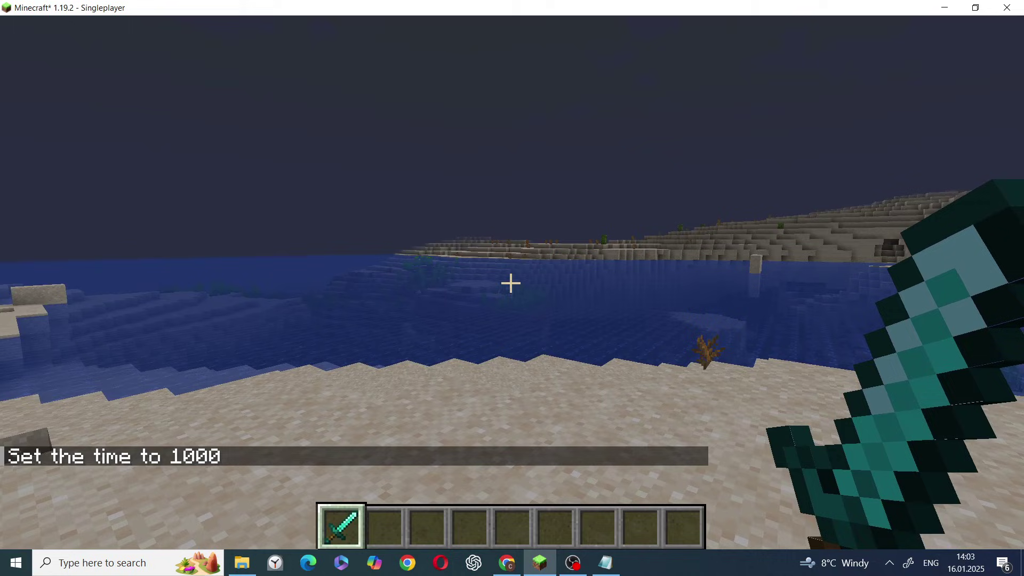
Step: Run /ct hand to print the held sword's ID, <item:minecraft:diamond_sword>
key(slash)
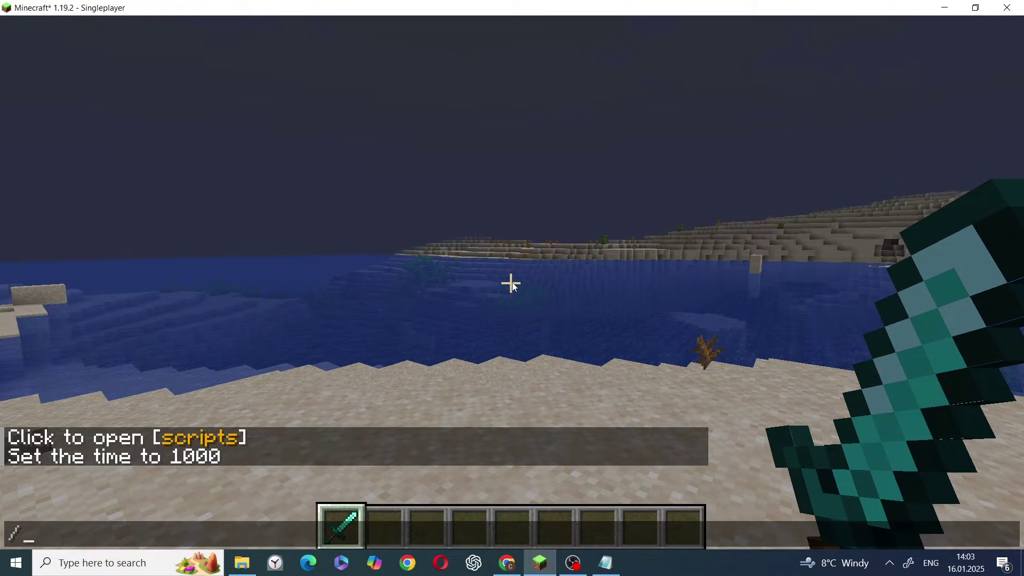
text(ct hand)
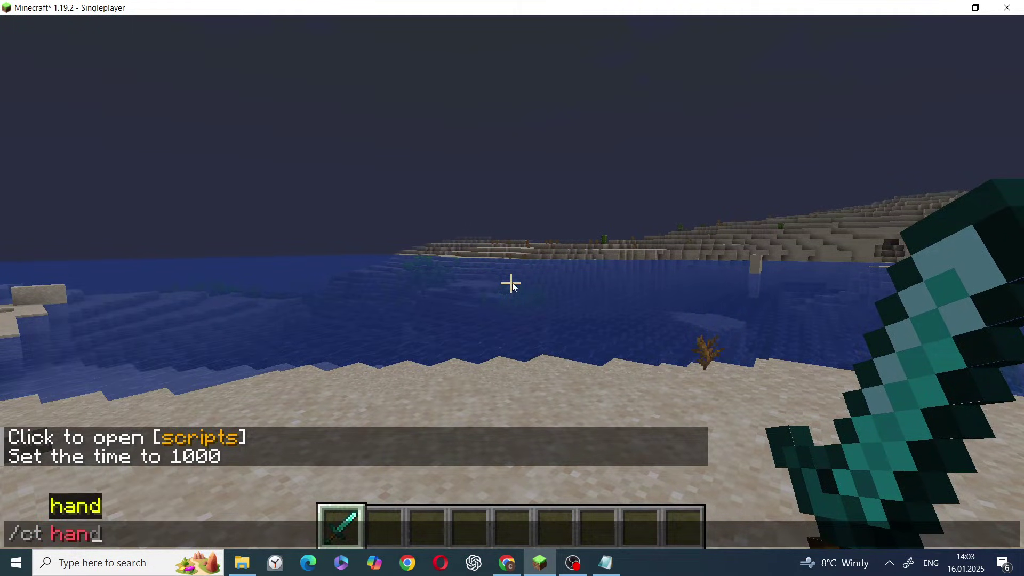
key(Return)
key(5)
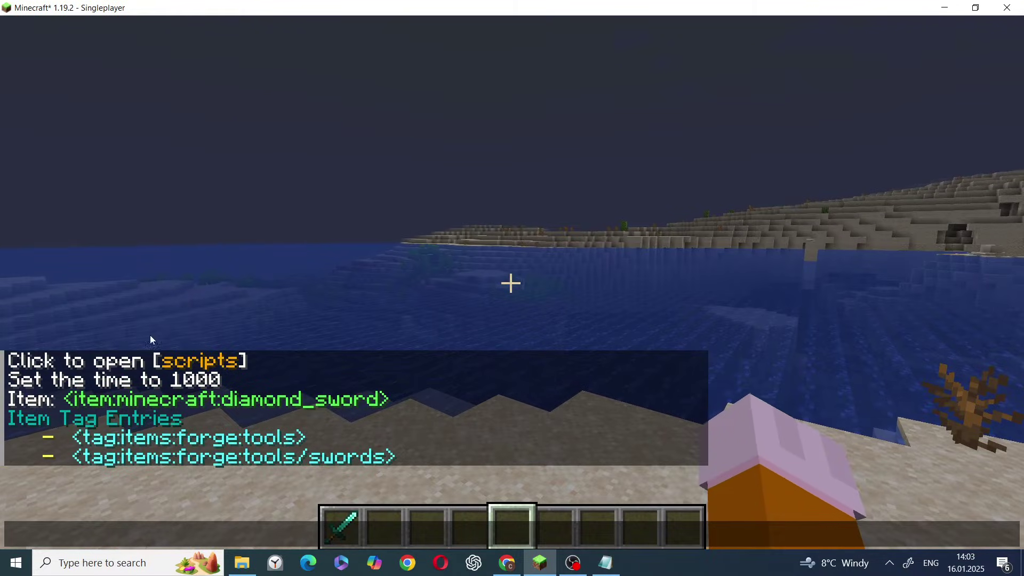
Step: Paste <item:minecraft:diamond_sword> into remove(), then review the addShaped line
click(606, 564)
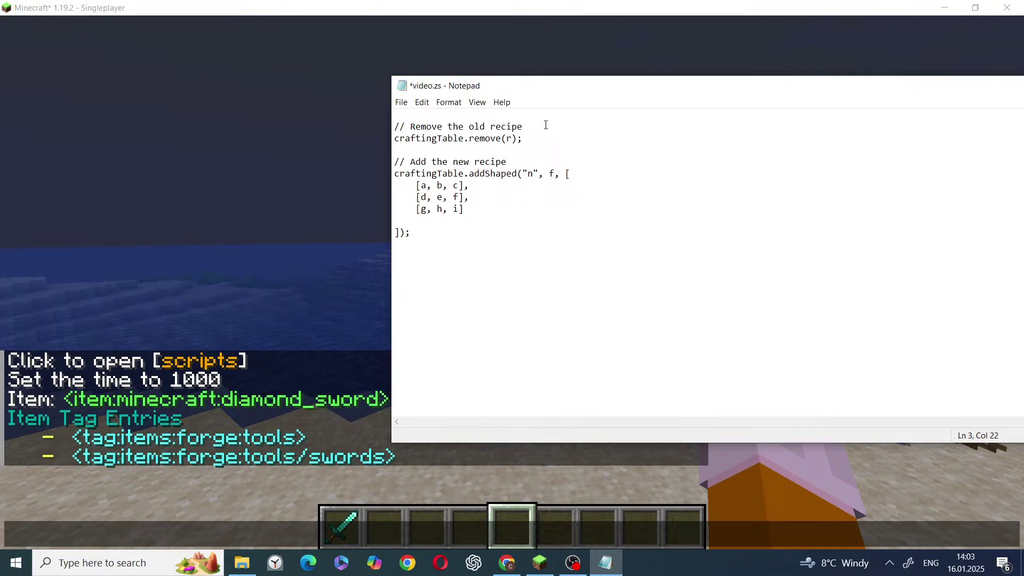
text(<item:minecraft:diamond_sword>)
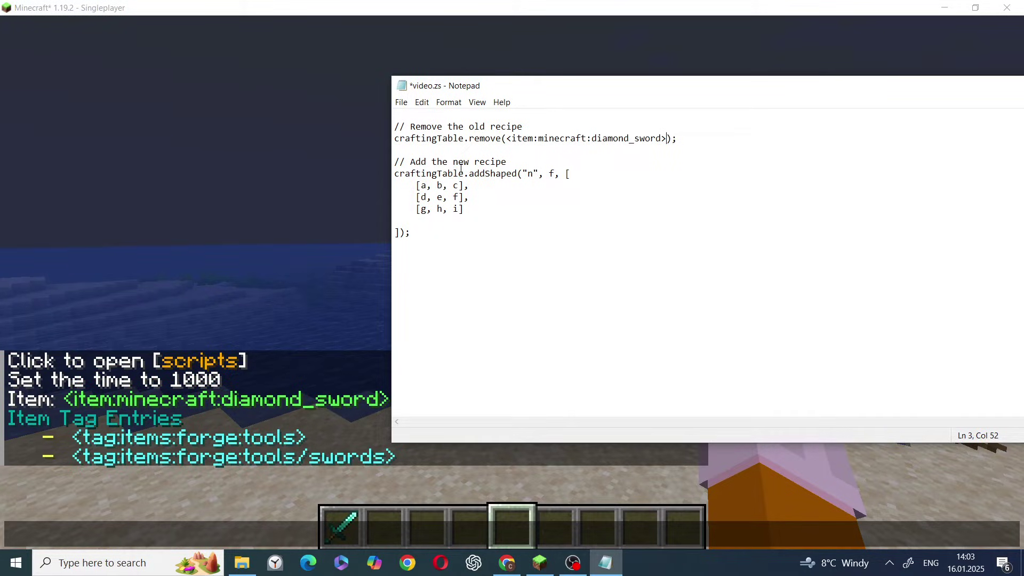
drag(397, 162, 449, 162)
key(ctrl+Right)
key(ctrl+Right)
key(Down)
key(Left)
key(Left)
key(Left)
drag(472, 174, 522, 175)
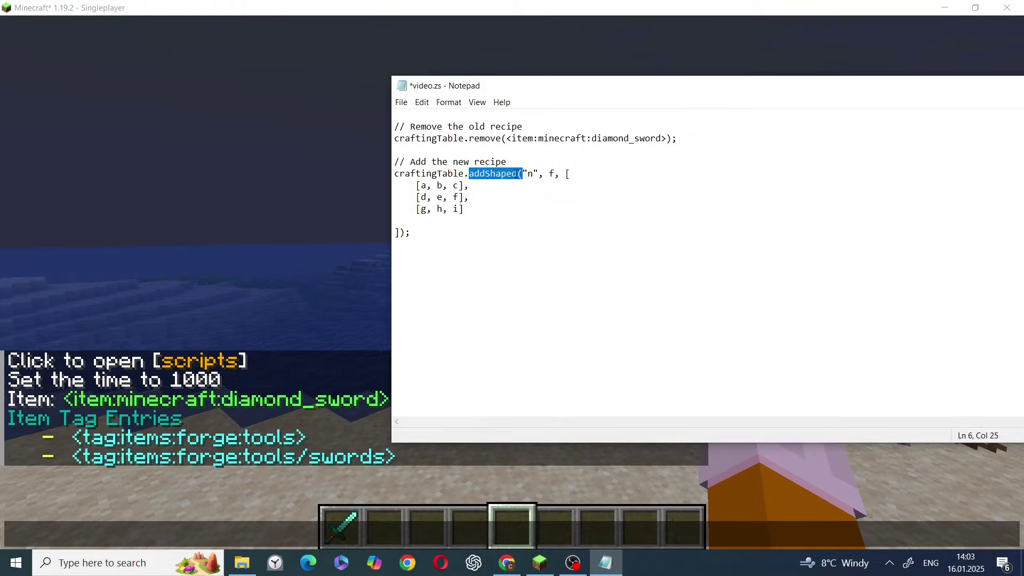
click(514, 174)
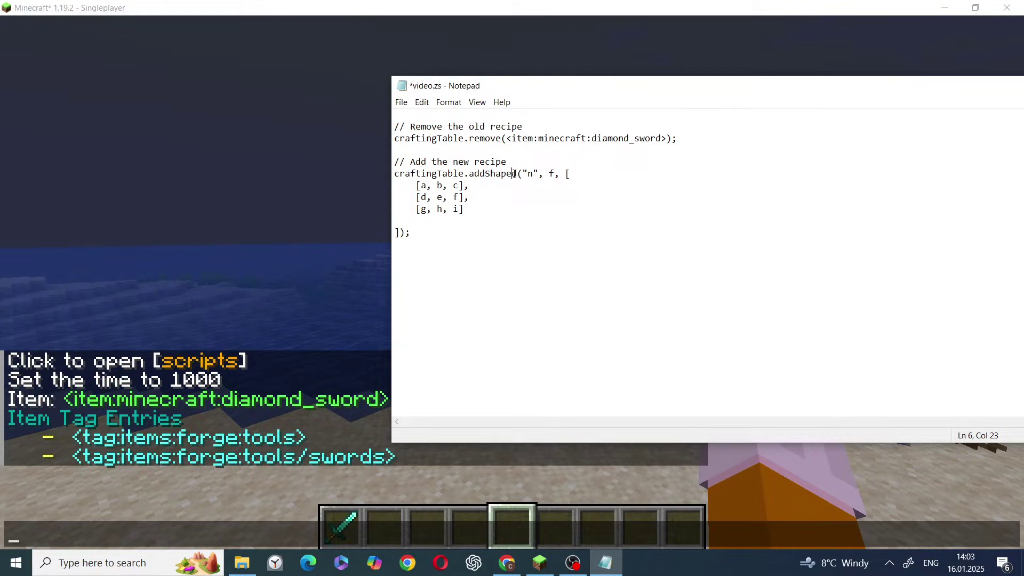
Step: Search 'iron' in the creative inventory and drop a stack of iron ingots into the hotbar
click(335, 219)
key(Escape)
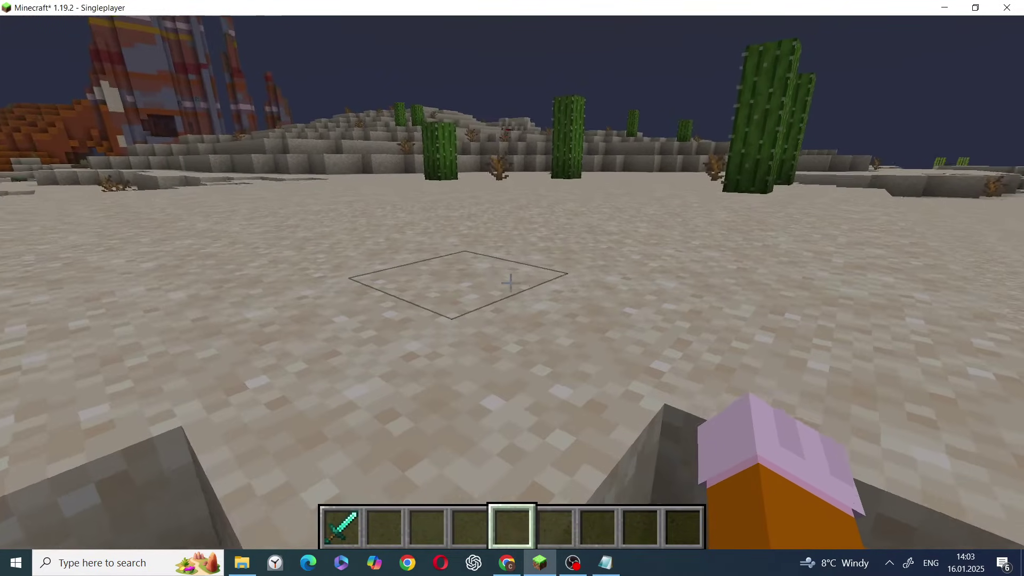
key(e)
click(713, 103)
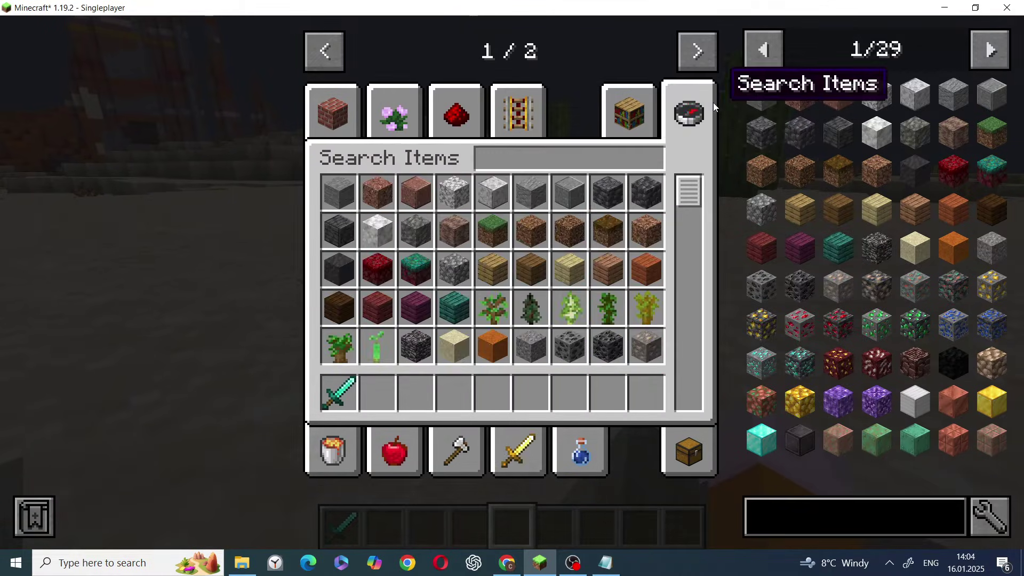
text(iron)
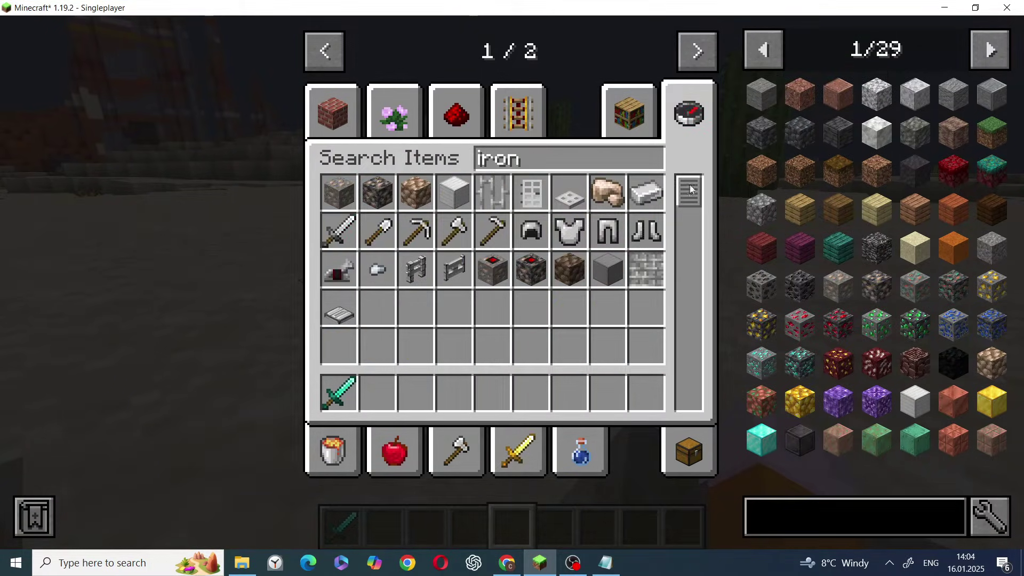
middle_click(645, 191)
click(378, 394)
Step: Search 'craf', take a crafting table, place it on the ground and open it
key(e)
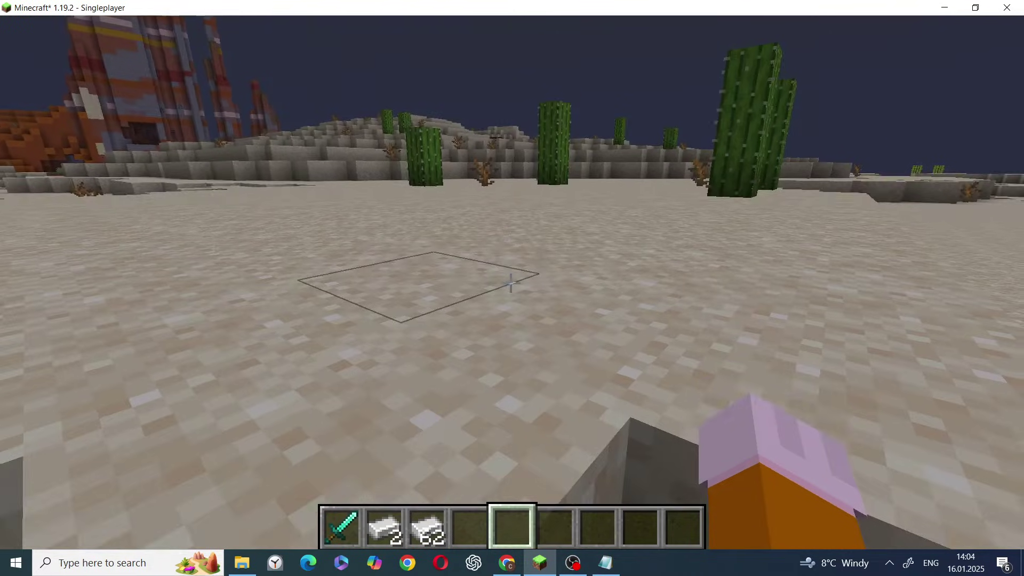
key(e)
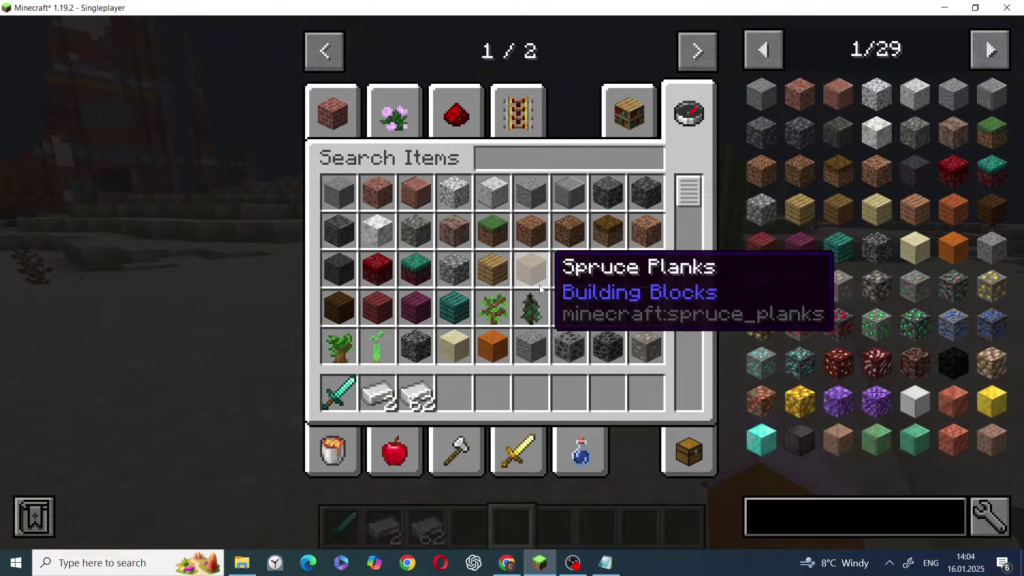
text(craf)
click(339, 192)
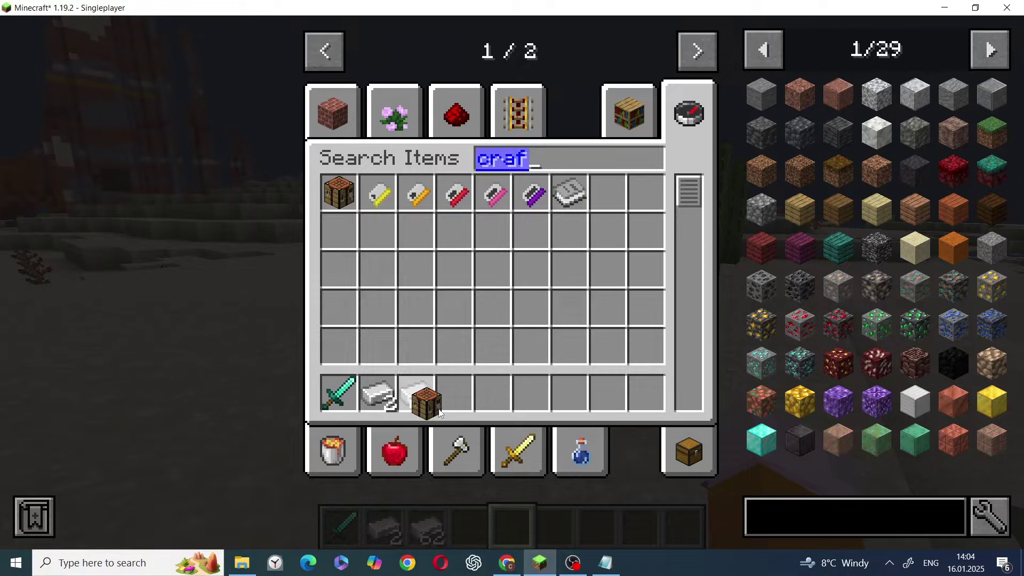
click(439, 412)
key(e)
key(4)
right_click(510, 281)
right_click(511, 281)
Step: Craft three pairs of shears from diagonal iron ingots and move them into the hotbar
click(396, 425)
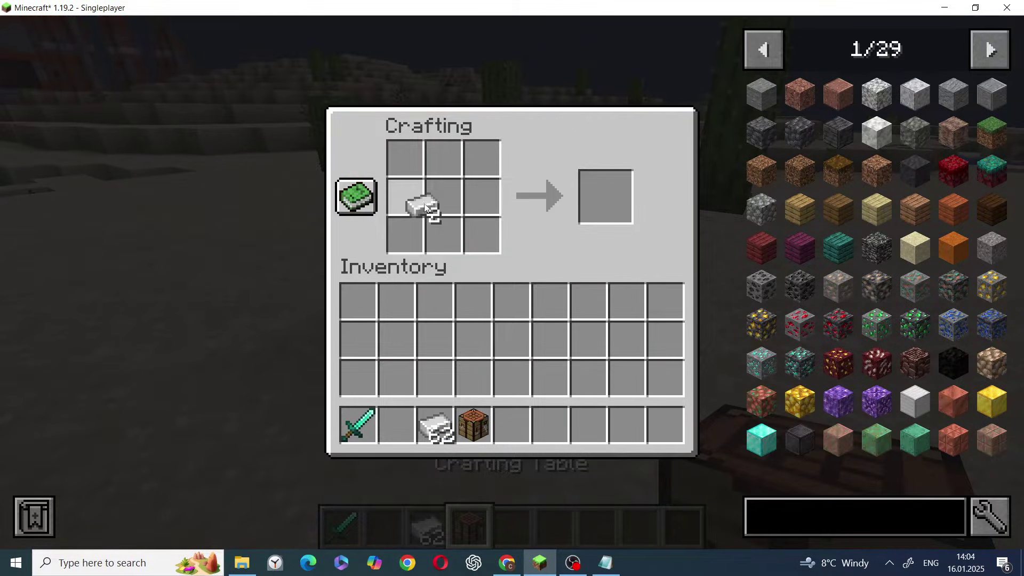
right_click(427, 207)
right_click(409, 240)
click(405, 196)
click(443, 197)
shift+click(607, 208)
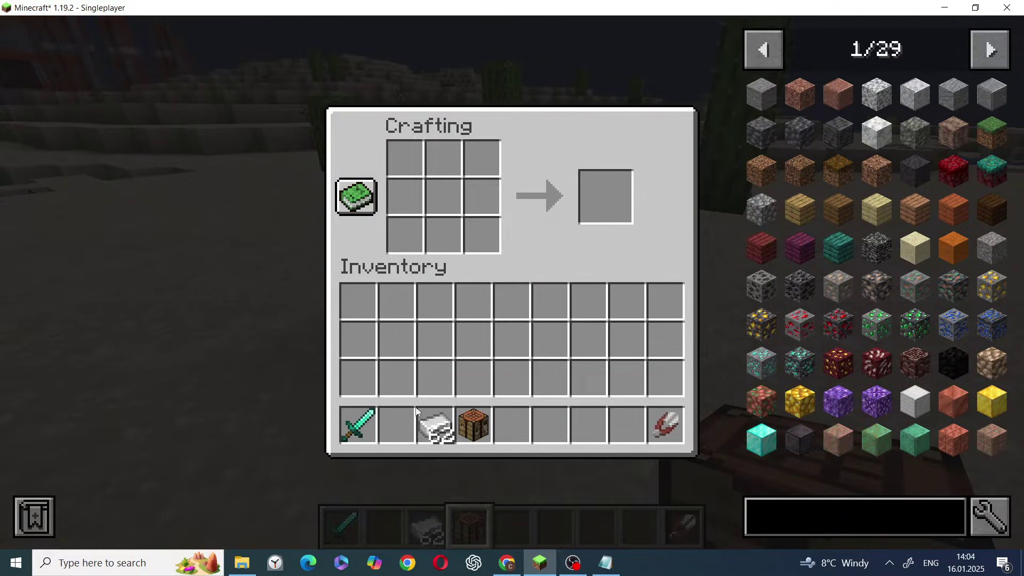
click(433, 424)
right_click(481, 235)
right_click(444, 198)
click(473, 302)
shift+click(607, 198)
click(471, 315)
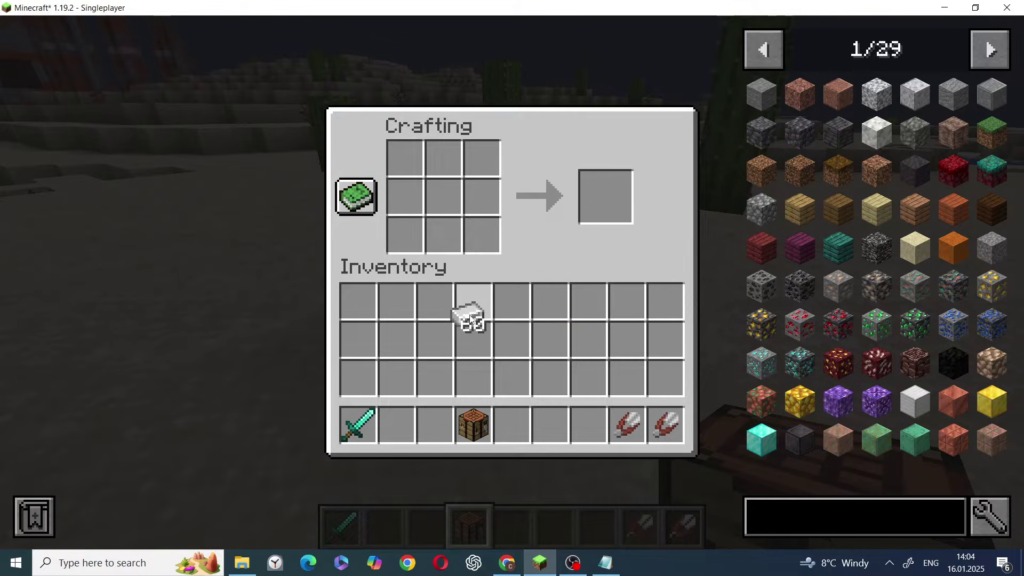
right_click(444, 197)
right_click(481, 159)
click(550, 302)
shift+click(608, 197)
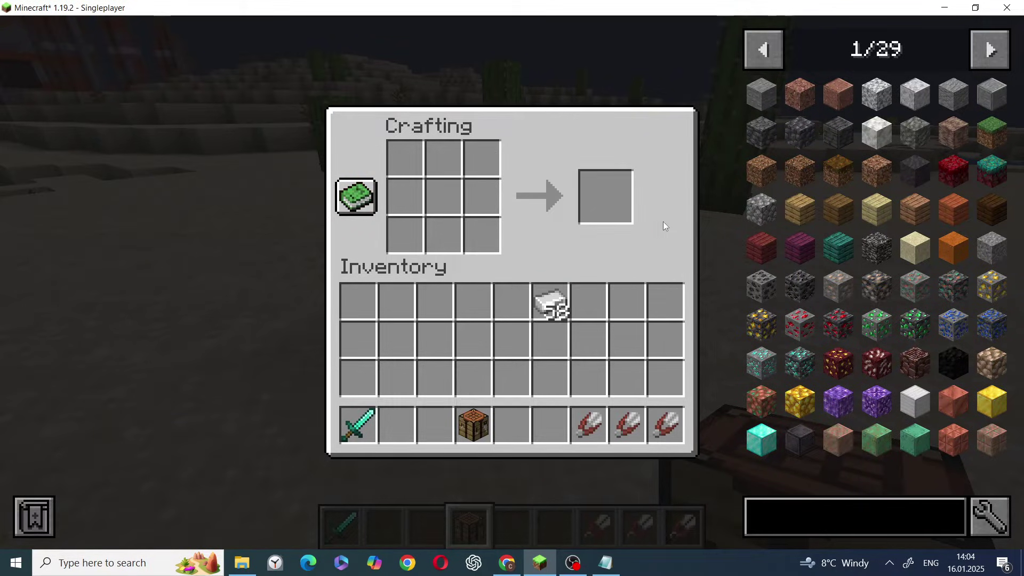
Step: Bring up the diamond sword's crafting recipe from the survival inventory
key(Escape)
text(er)
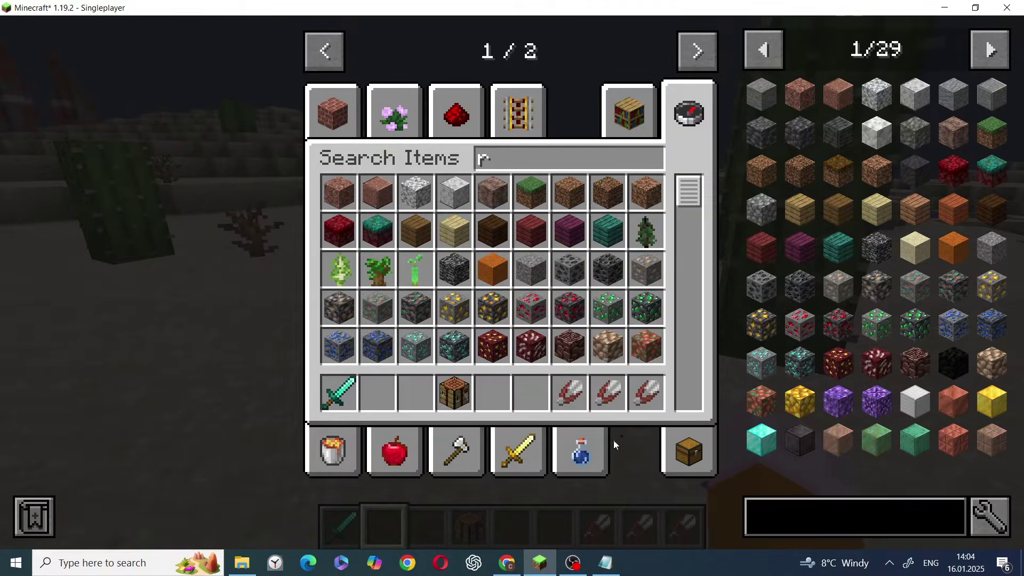
click(689, 452)
key(r)
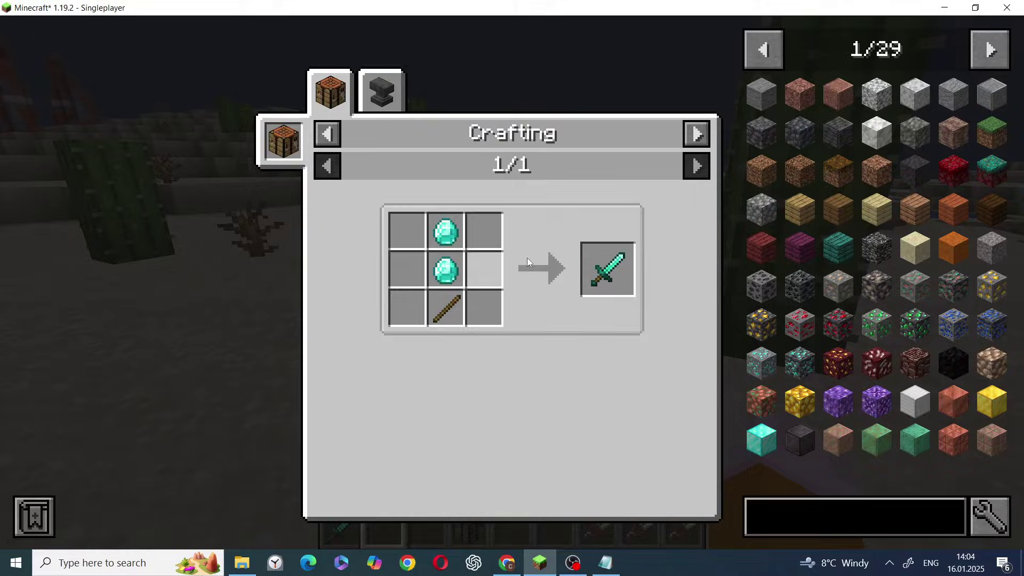
Step: Paste <item:minecraft:diamond_sword> as the addShaped recipe's output in video.zs
key(Escape)
key(Escape)
click(608, 565)
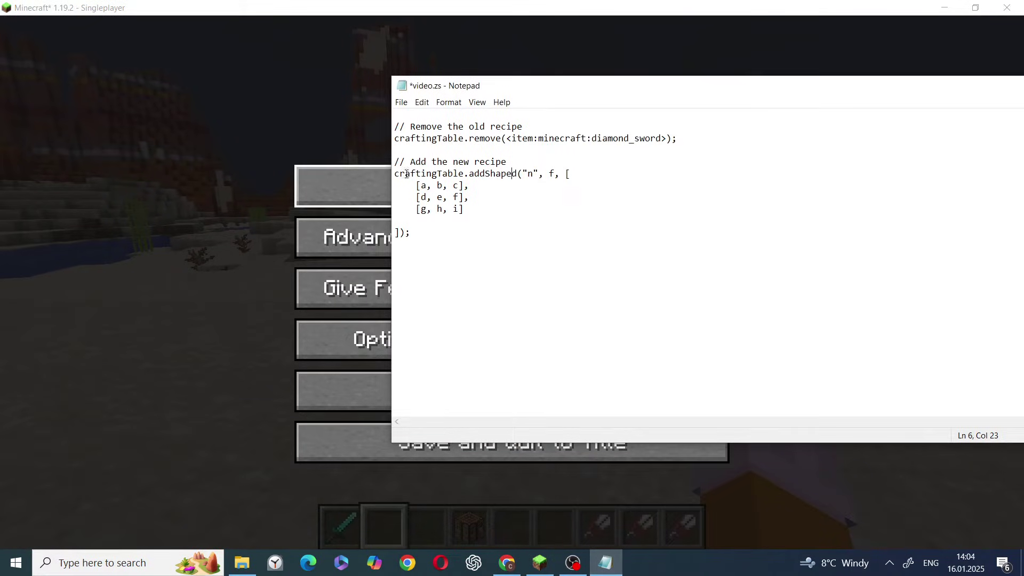
drag(416, 174, 480, 173)
click(479, 173)
text(ewdiamondsword)
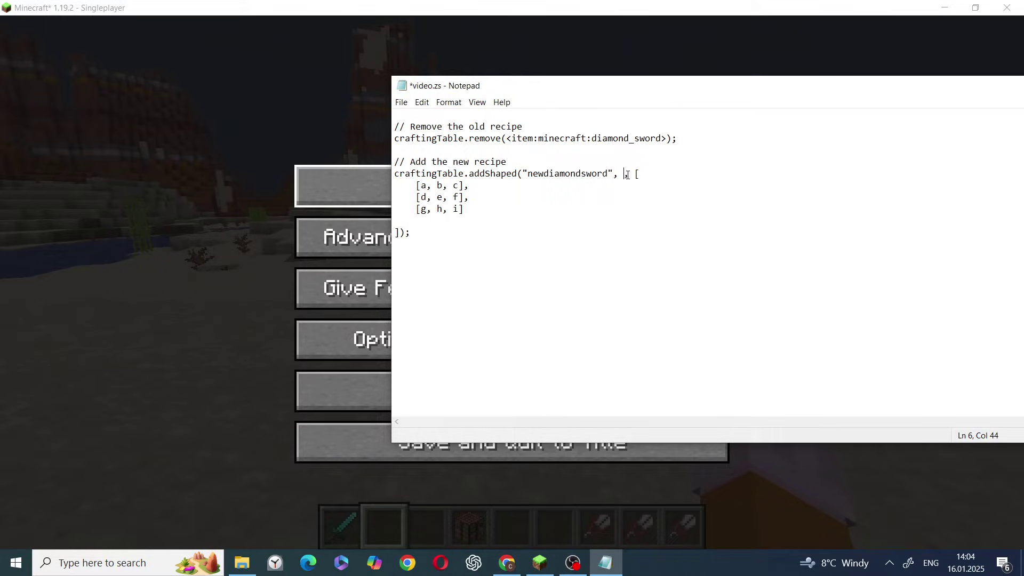
text(<item:minecraft:diamond_sword>)
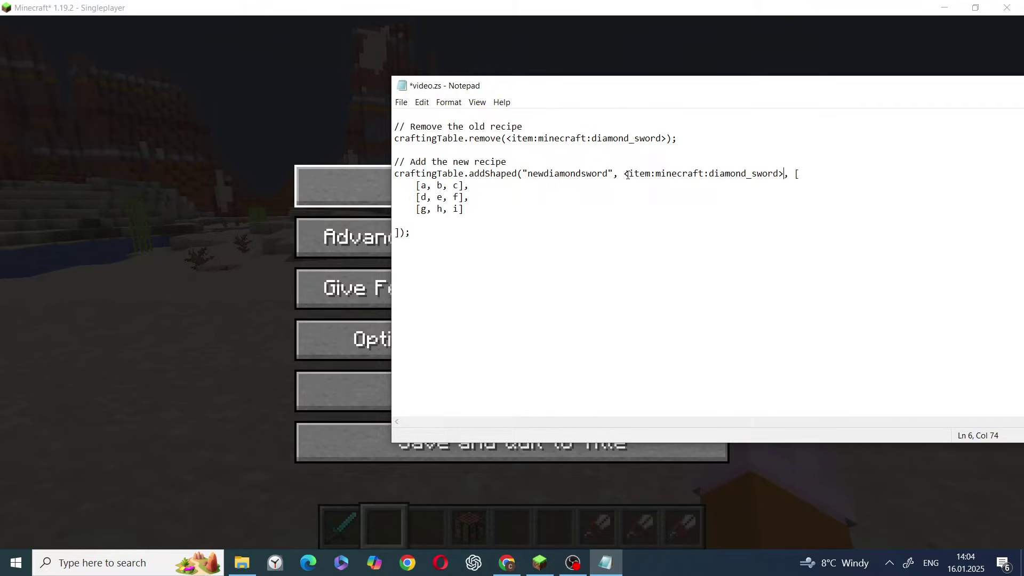
Step: Select the three a-to-i placeholder grid rows, then return to Minecraft
drag(395, 162, 507, 161)
click(417, 185)
key(shift+Down)
key(shift+Down)
key(Left)
key(shift+Down)
key(shift+Down)
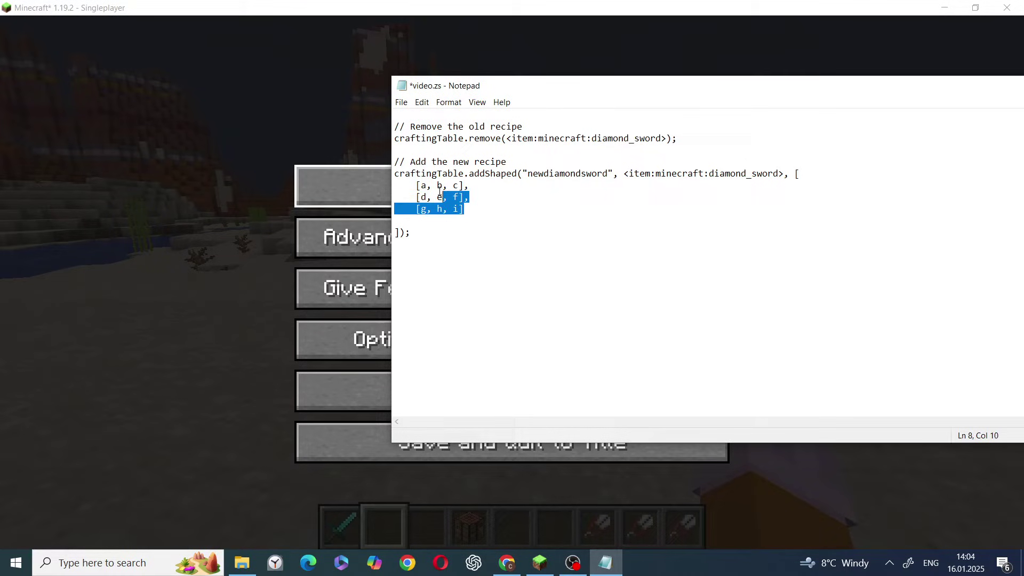
key(Up)
key(Up)
key(Right)
key(Right)
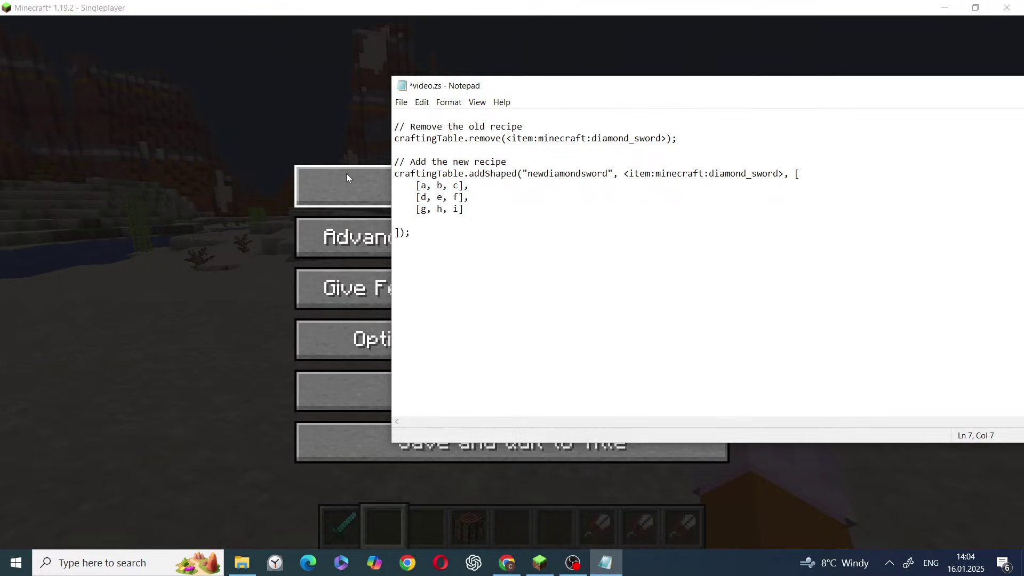
click(346, 178)
Step: Search the creative items for diamond and stick and put a stack of each in the hotbar
right_click(512, 288)
key(Escape)
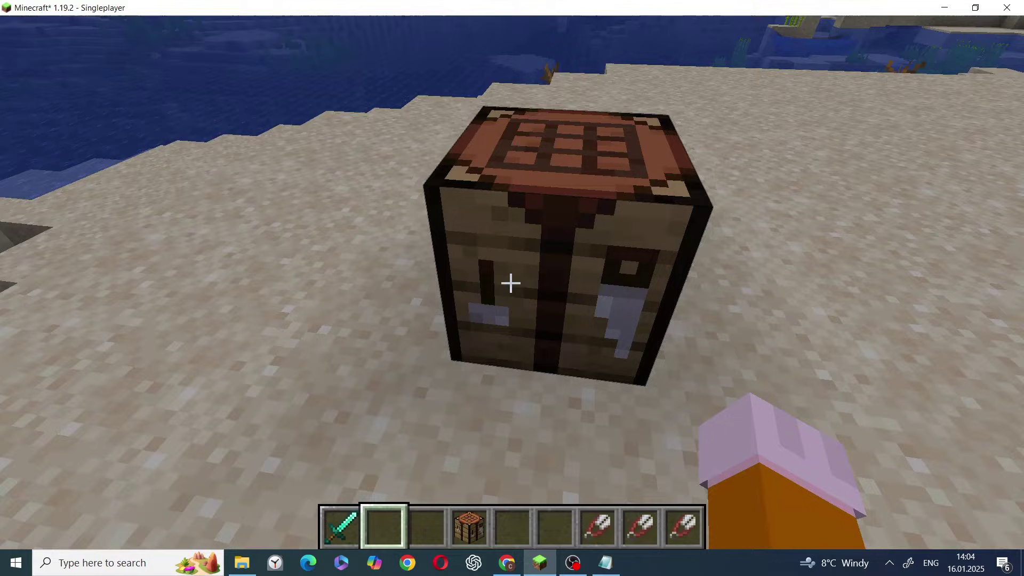
right_click(512, 288)
key(Escape)
right_click(512, 288)
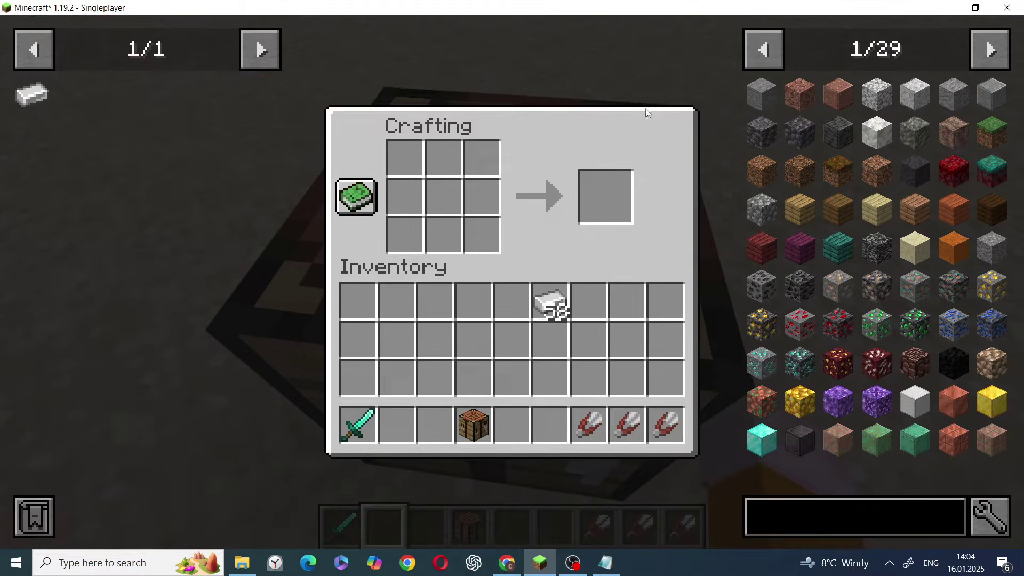
key(e)
key(e)
click(709, 116)
text(diam)
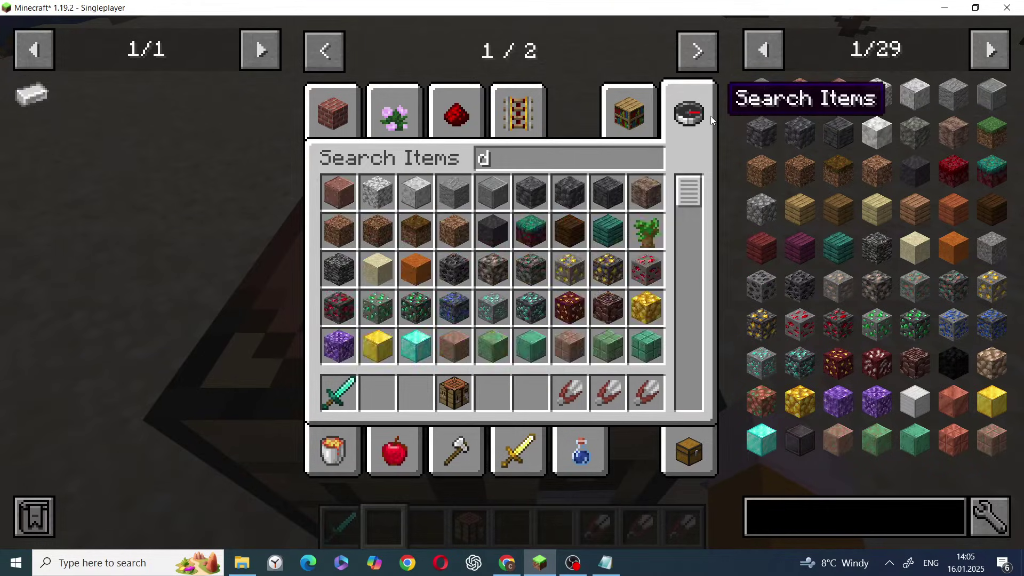
middle_click(454, 192)
click(427, 379)
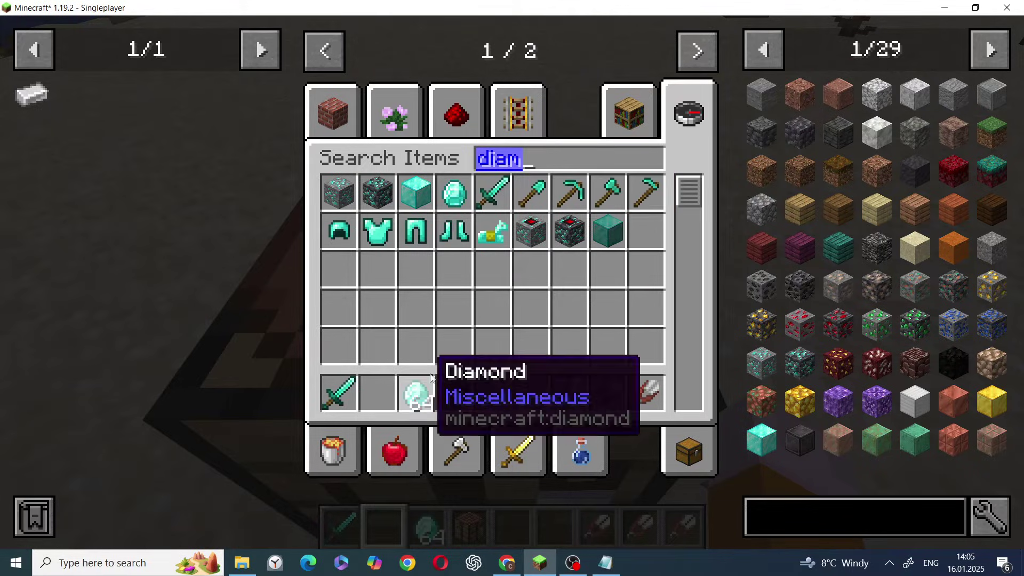
text(sti)
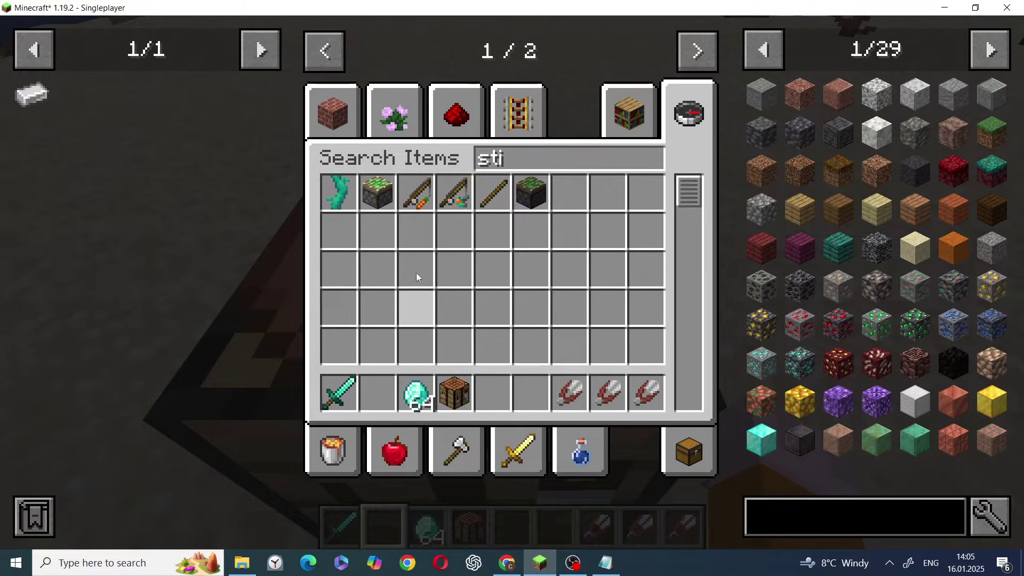
click(493, 192)
click(532, 392)
Step: Place two sticks down the crafting grid's middle column and set the rest aside
key(e)
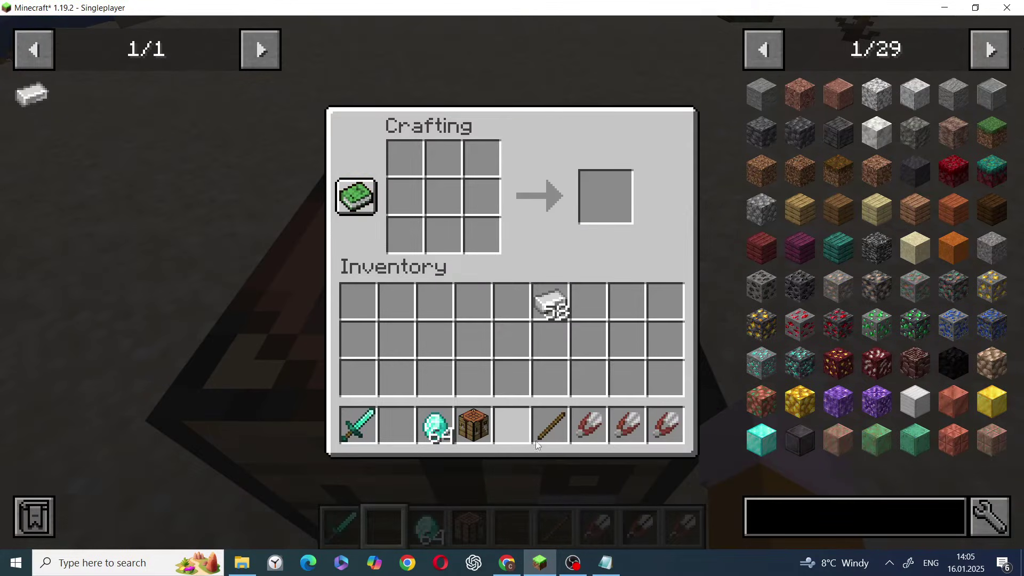
middle_click(550, 425)
right_click(444, 235)
right_click(444, 197)
click(473, 301)
Step: Place five diamonds across the top row and beside the sticks, store the leftovers, and pause
click(435, 425)
right_click(405, 197)
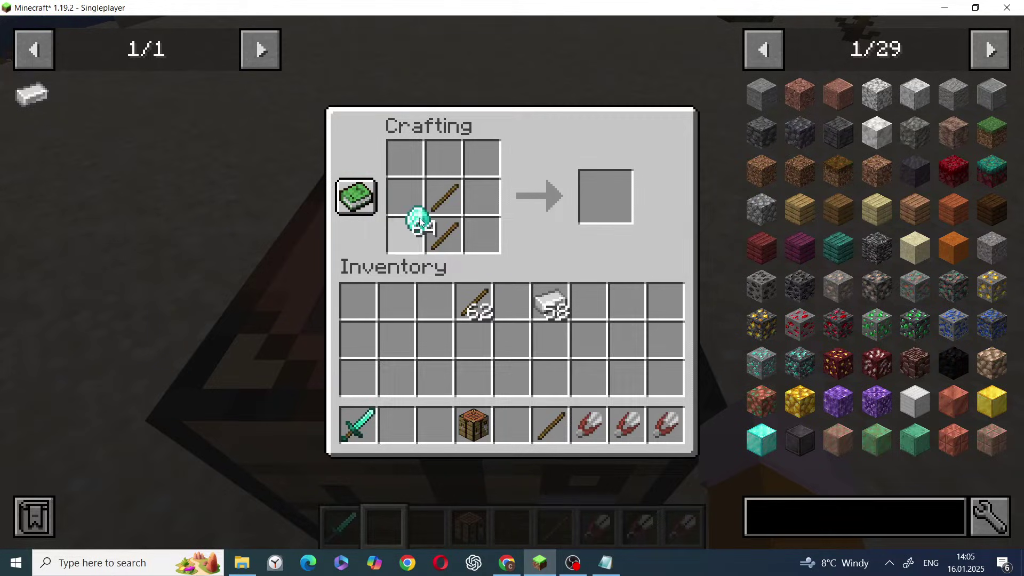
right_click(405, 159)
right_click(444, 158)
right_click(483, 158)
right_click(482, 197)
click(551, 379)
click(550, 379)
click(474, 340)
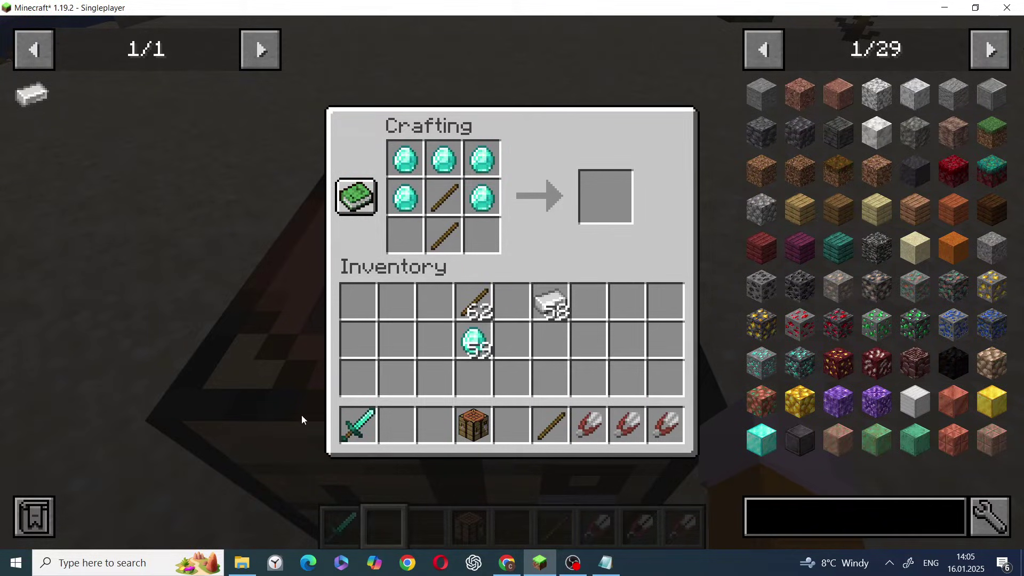
key(Escape)
key(Escape)
key(Escape)
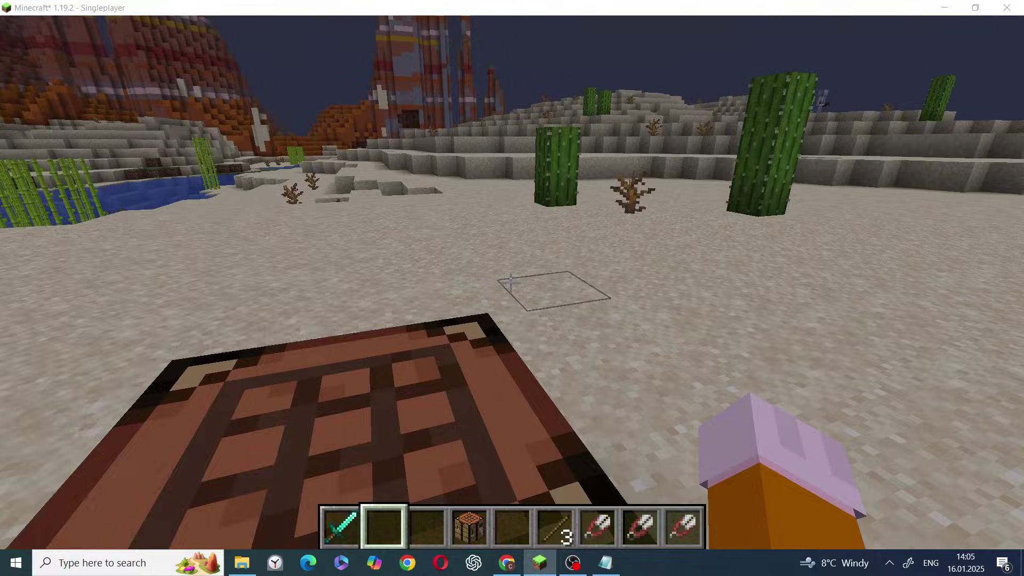
key(Escape)
Step: Glance at the video.zs script, then put two sticks back in the grid's centre column
key(super)
click(607, 563)
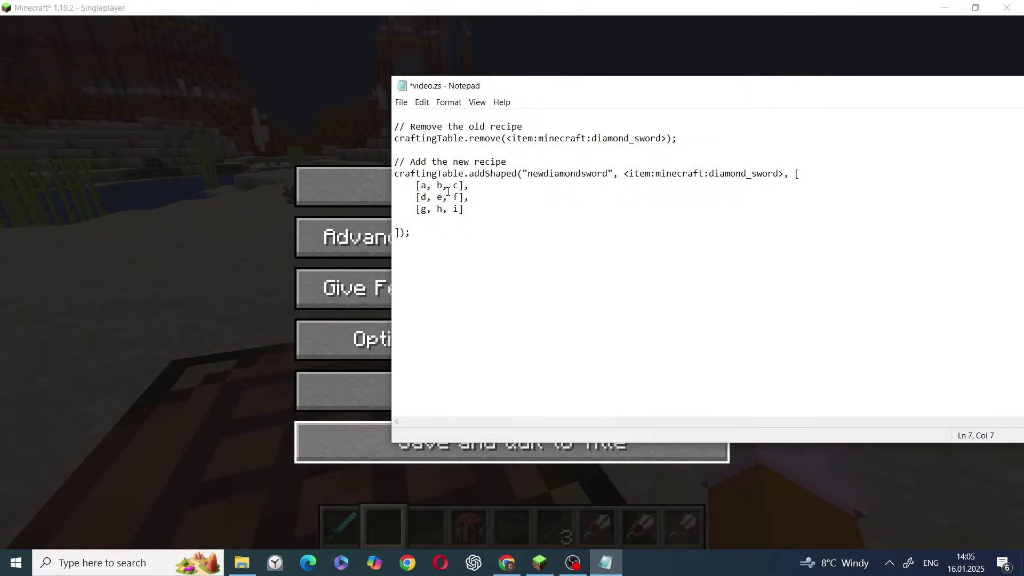
click(347, 186)
key(e)
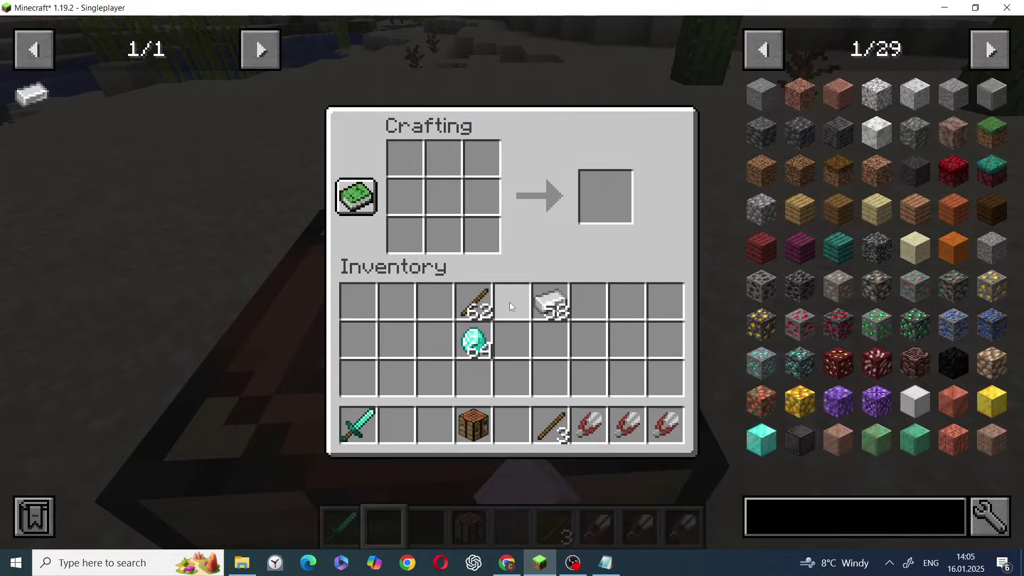
click(474, 301)
right_click(443, 234)
right_click(444, 196)
Step: Ring the sticks with diamonds, return leftover diamonds, and pick up the top-left diamond
click(474, 341)
right_click(405, 195)
right_click(406, 158)
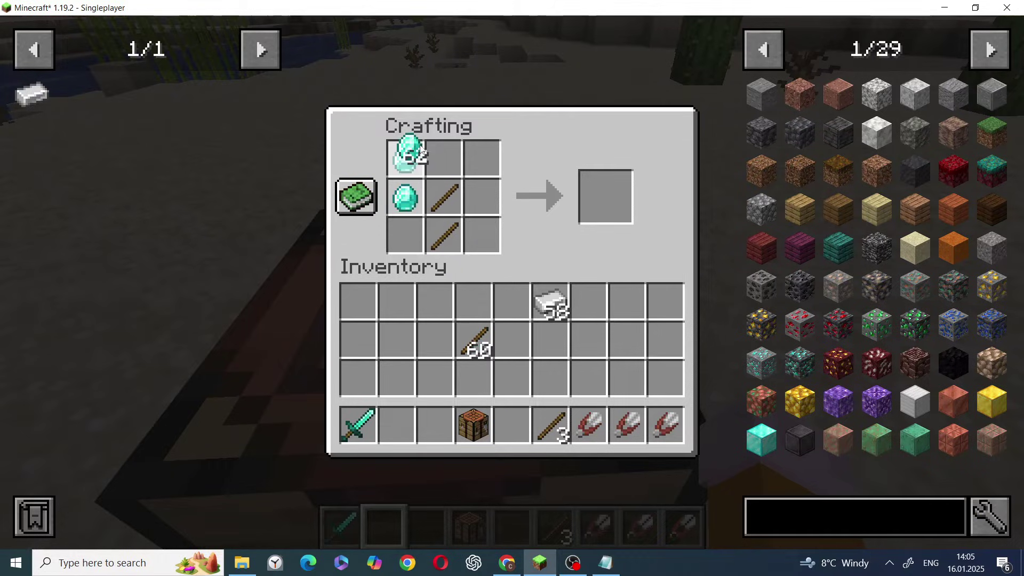
right_click(444, 159)
right_click(482, 159)
right_click(483, 159)
right_click(477, 211)
click(512, 302)
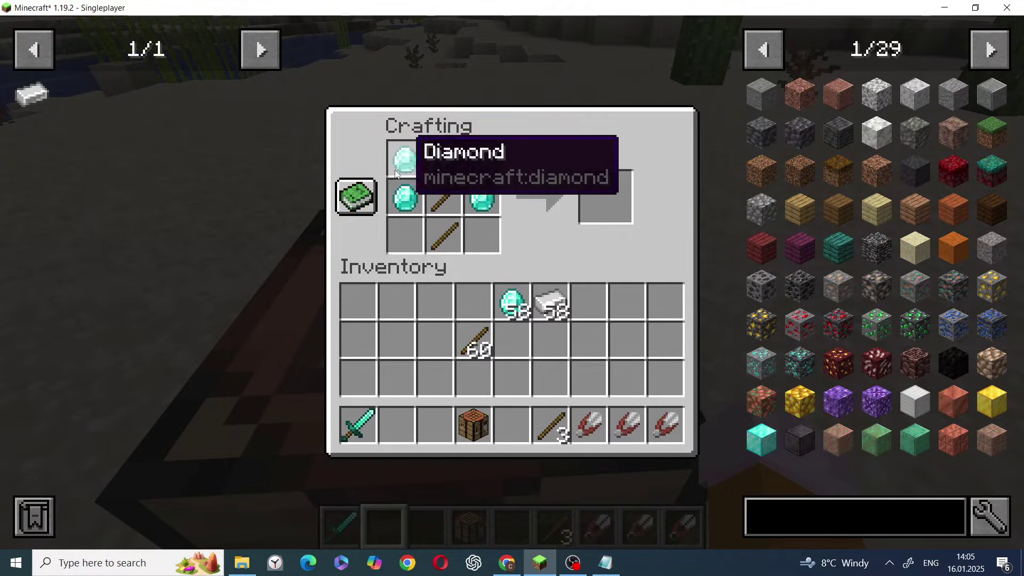
key(super)
key(super)
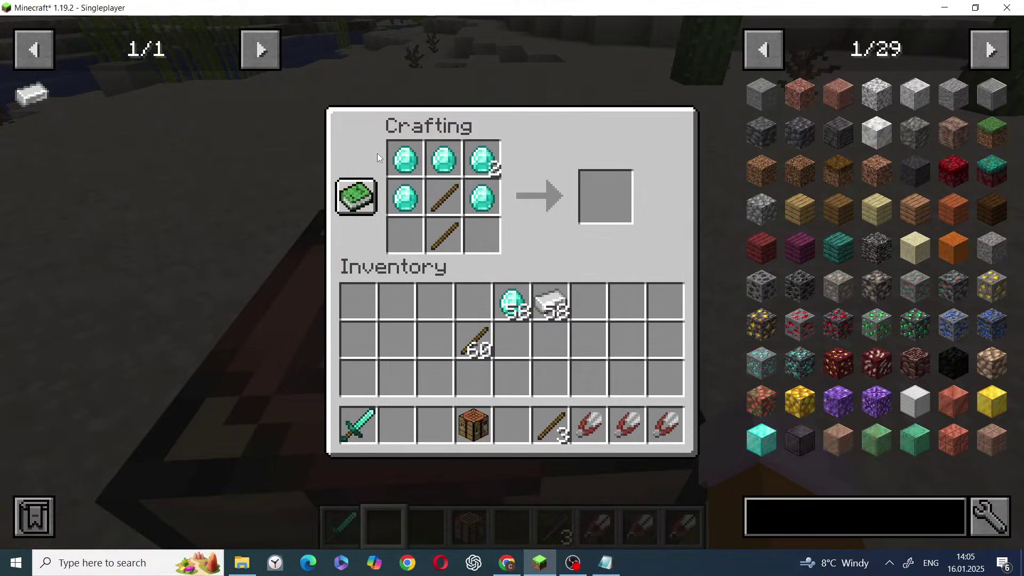
click(404, 159)
Step: Hold a diamond and run /ct hand to print its item id <item:minecraft:diamond>
text(e3)
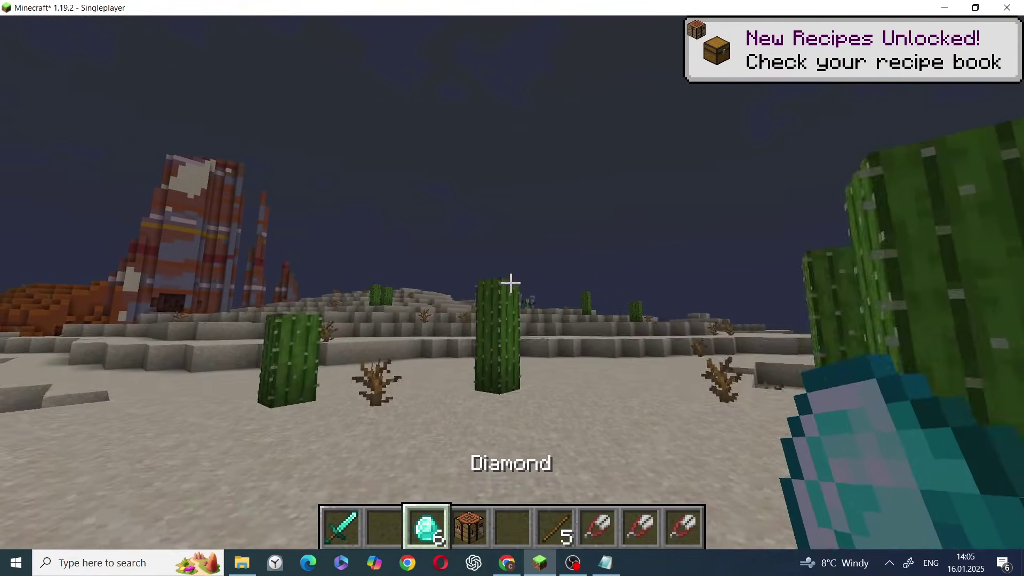
text(/ct hand)
key(Return)
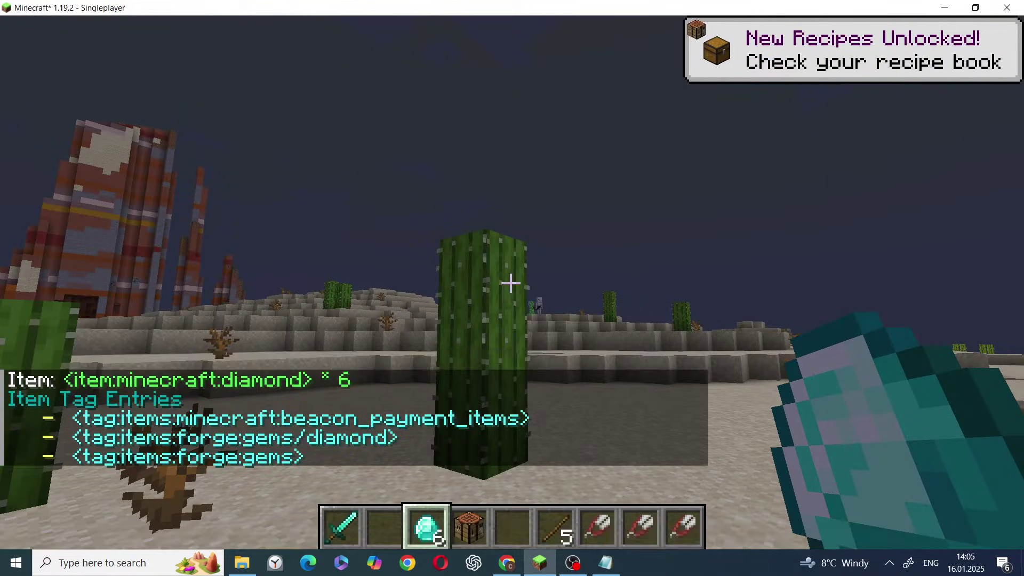
key(t)
key(Escape)
key(e)
click(377, 393)
text(et/ct hand)
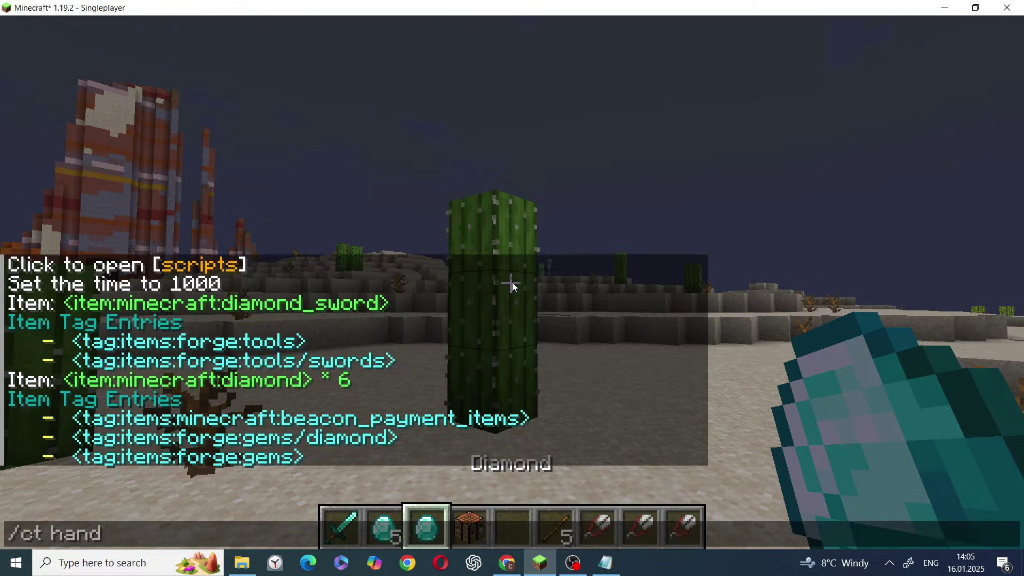
key(Return)
key(t)
Step: Switch to the video.zs script, then return to the game and Alt-Tab back
key(super)
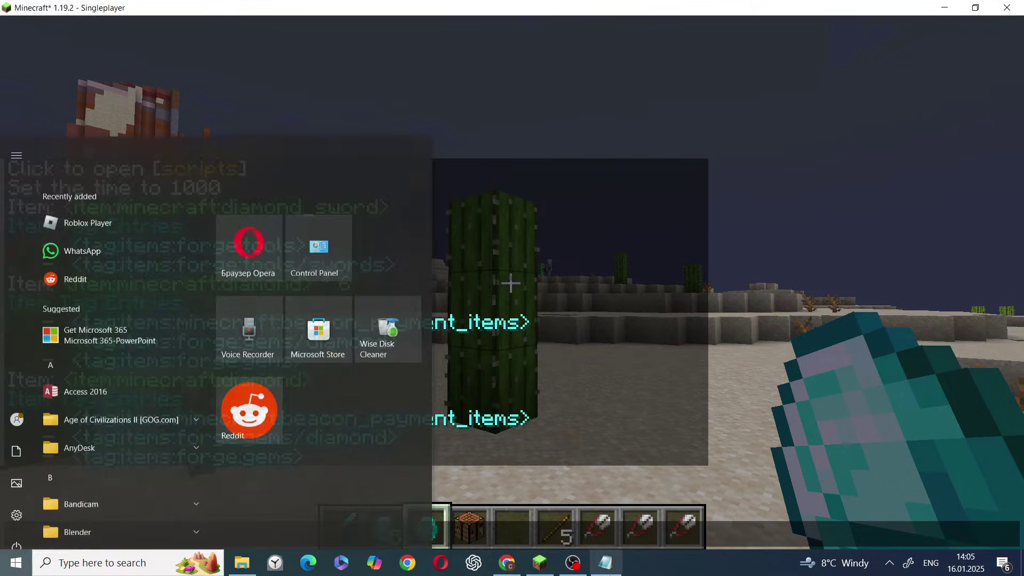
click(606, 563)
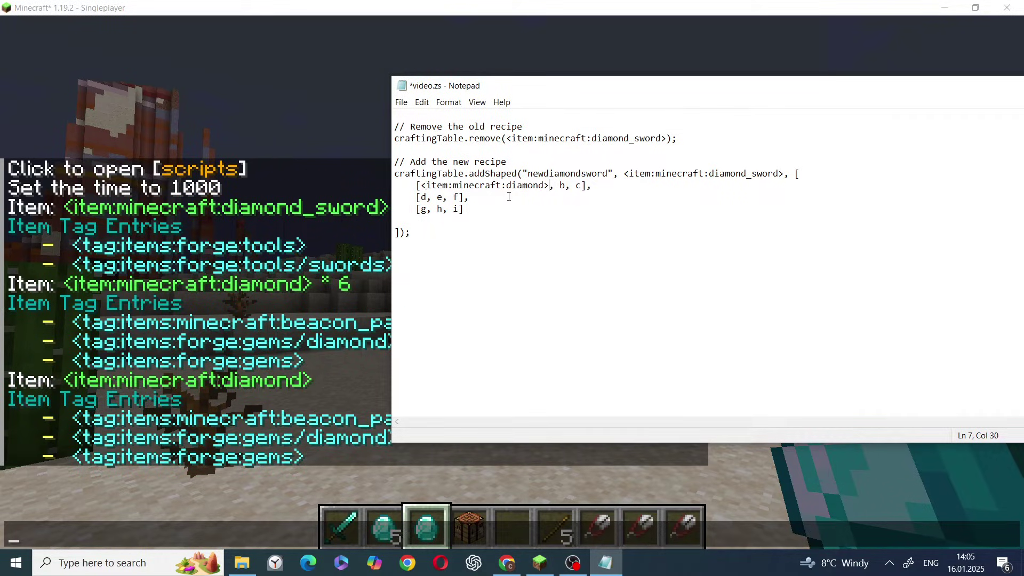
click(302, 157)
key(Escape)
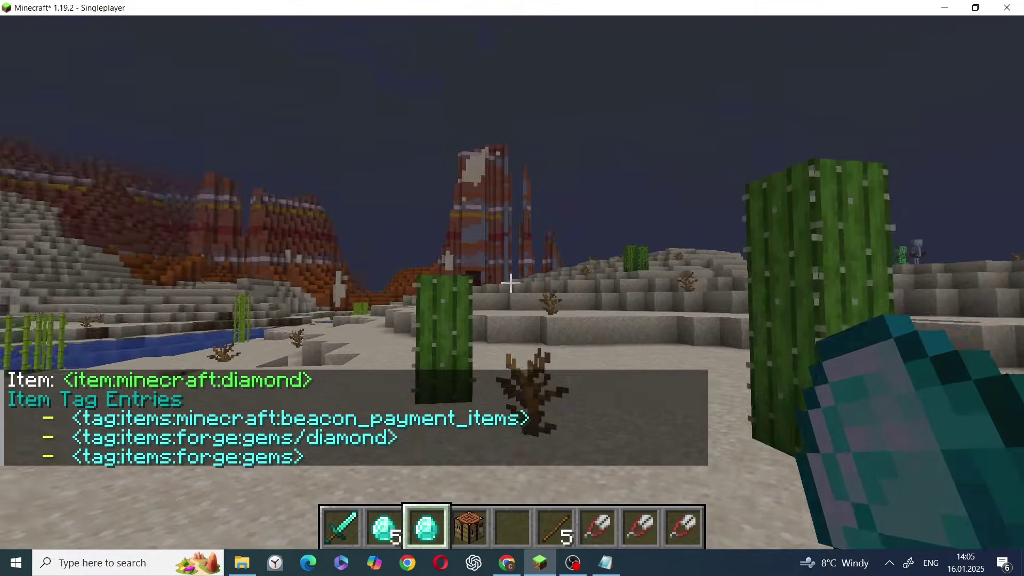
scroll(512, 288, down, 1)
scroll(513, 288, up, 2)
key(alt+Tab)
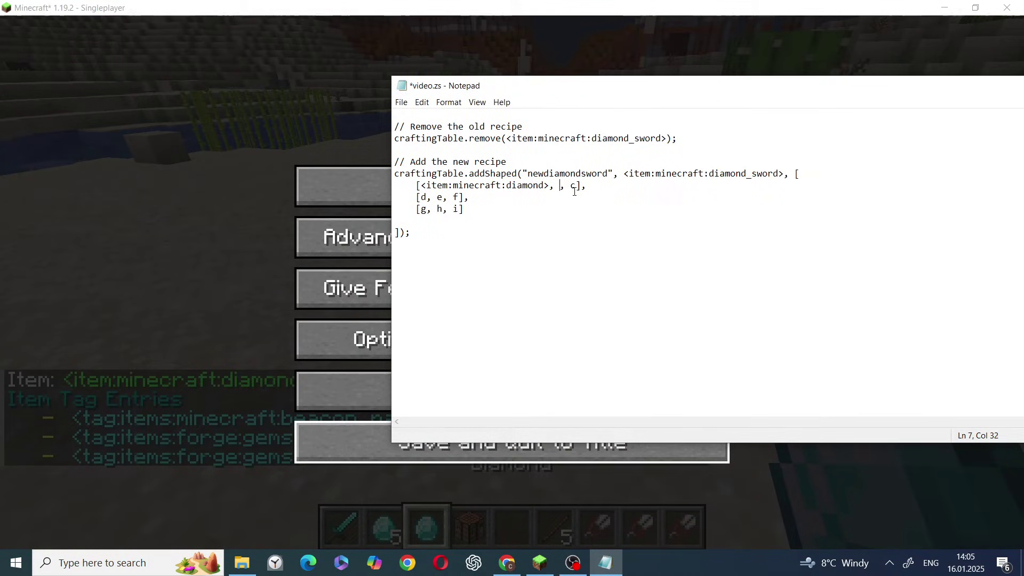
Step: Spread diamonds across the crafting grid's top and sides and set the sticks aside
key(alt+Tab)
click(419, 206)
right_click(512, 288)
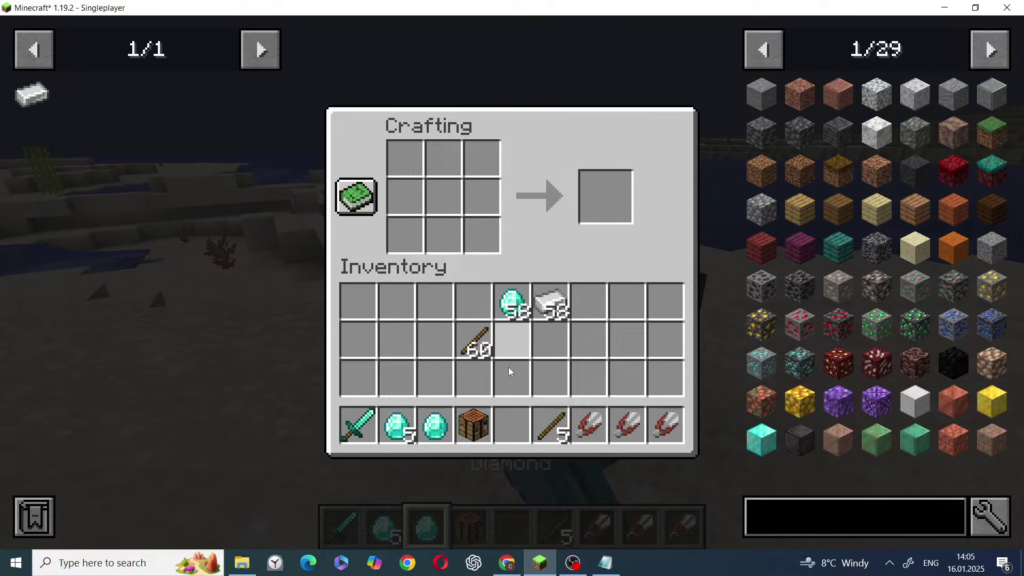
drag(397, 205, 482, 199)
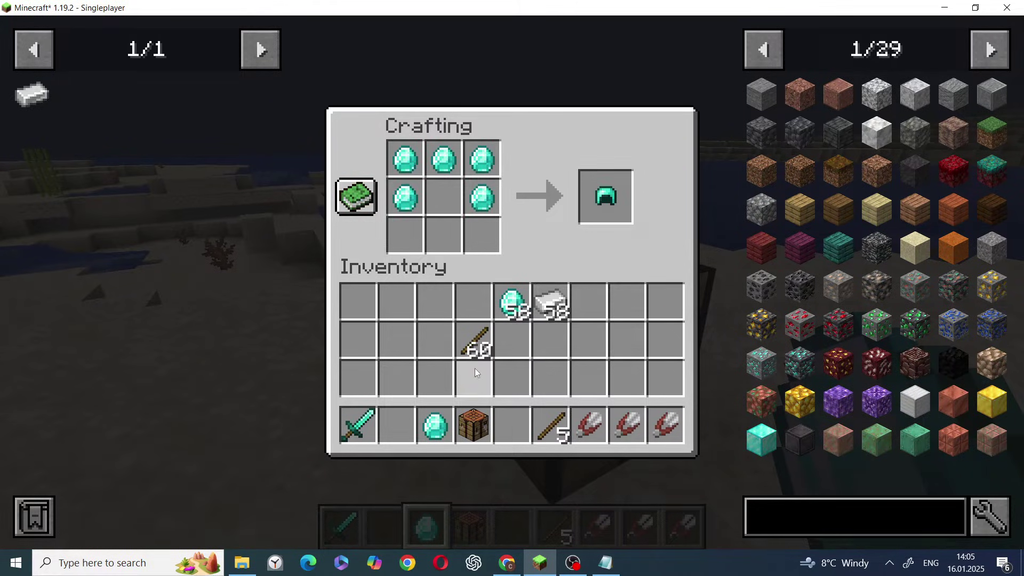
click(475, 342)
click(431, 297)
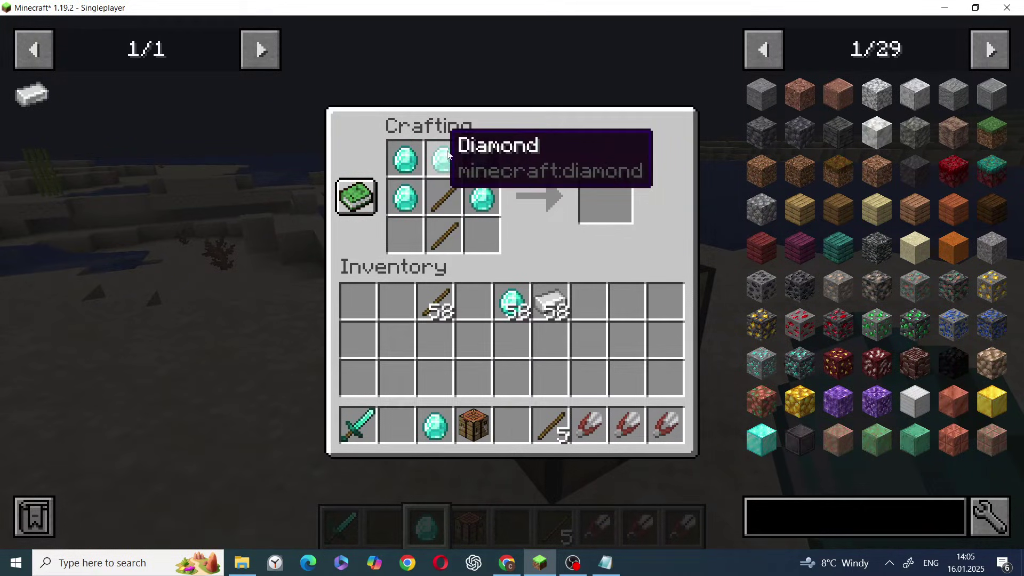
Step: Switch between video.zs and the game to compare the diamond row with the grid
click(610, 566)
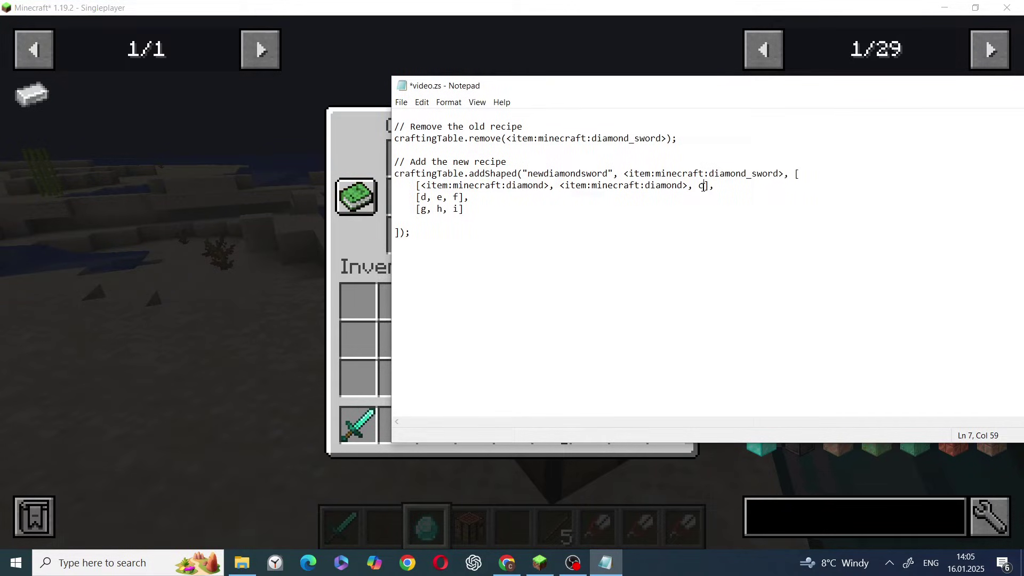
click(344, 188)
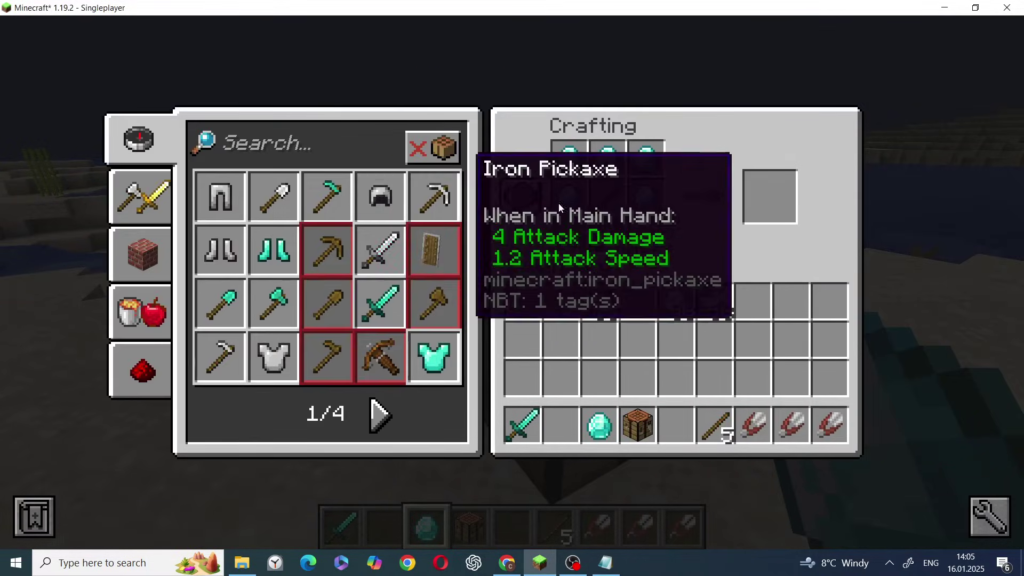
click(519, 199)
click(606, 568)
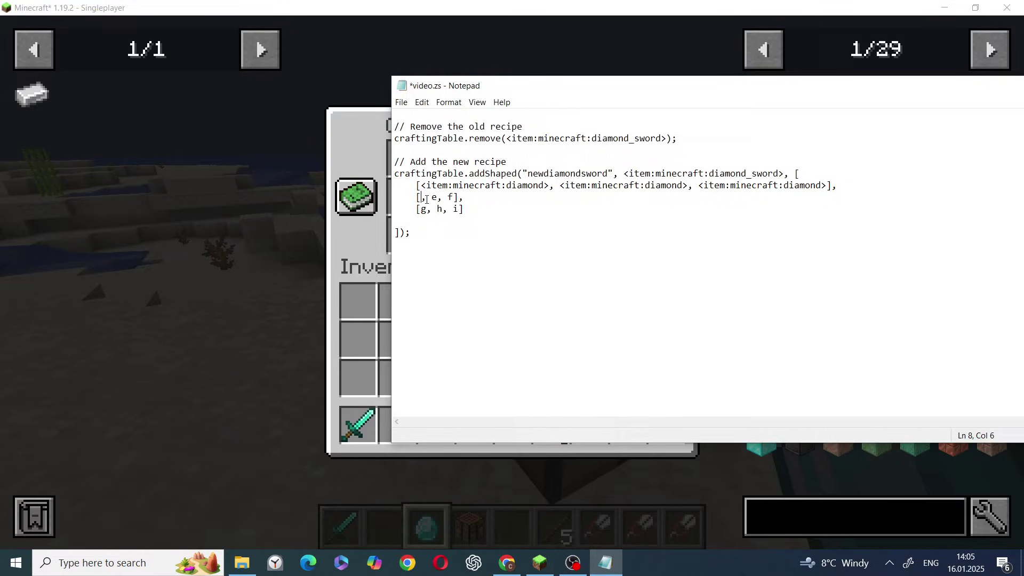
click(180, 211)
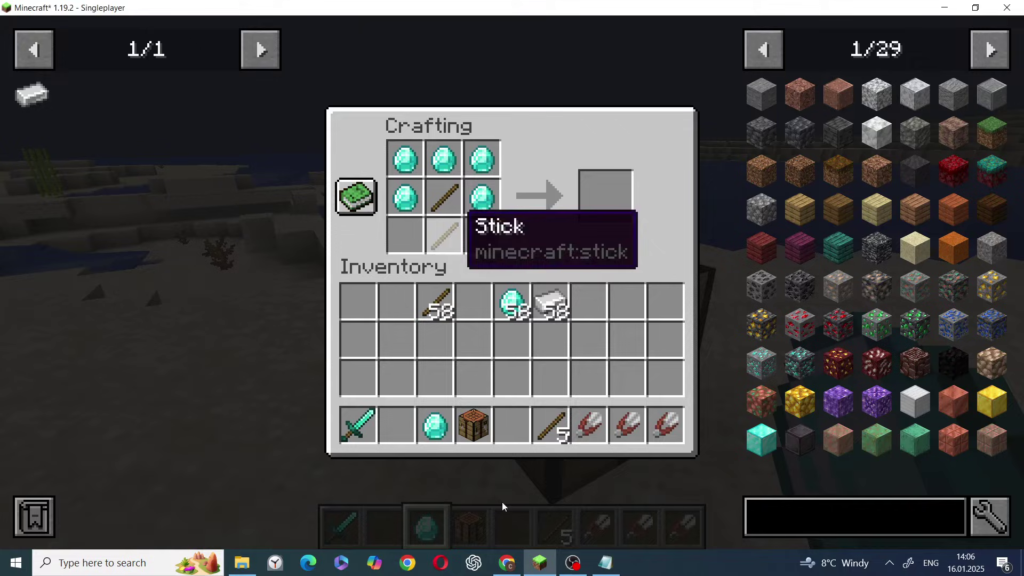
Step: Run /ct hand on the held sticks, correcting the mistyped 'hadn'
key(Escape)
text(6)
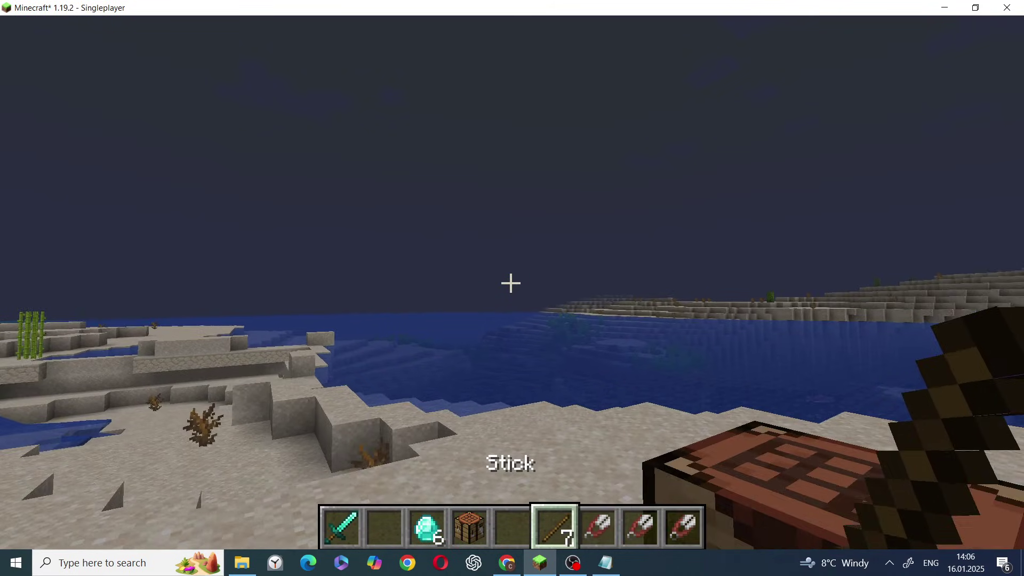
text(/c)
text(t hadn)
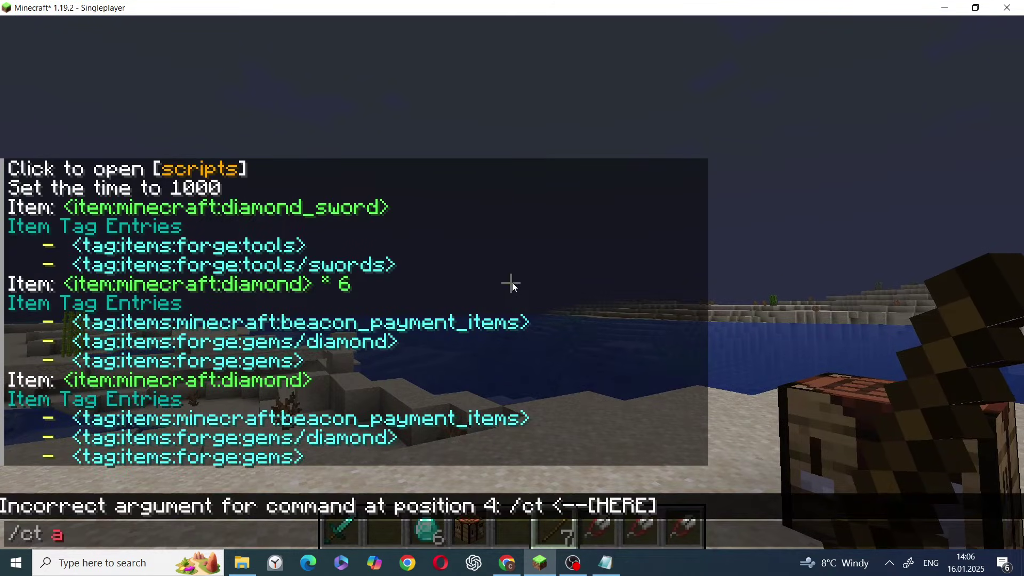
key(BackSpace)
key(BackSpace)
text(nd)
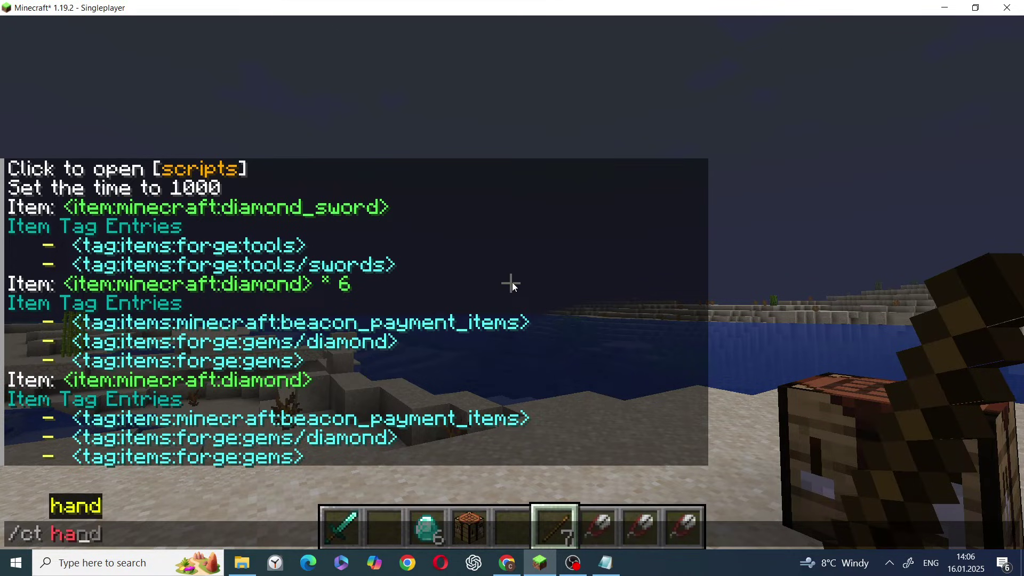
key(Return)
key(t)
key(Escape)
Step: Put a single stick in its own hotbar slot, rerun /ct hand, and return to the script
key(e)
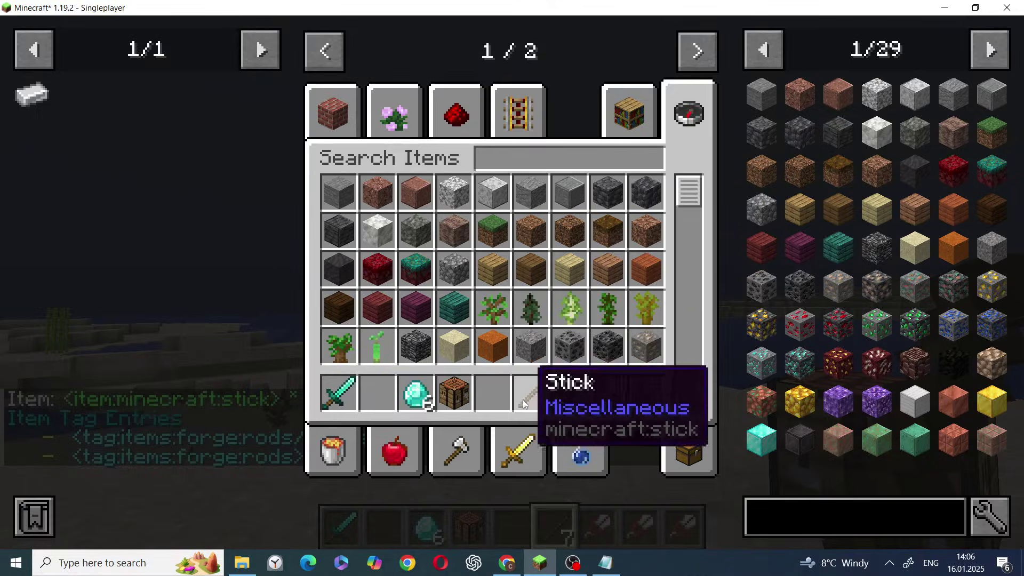
click(538, 393)
right_click(498, 393)
click(538, 393)
key(e)
scroll(513, 288, up, 1)
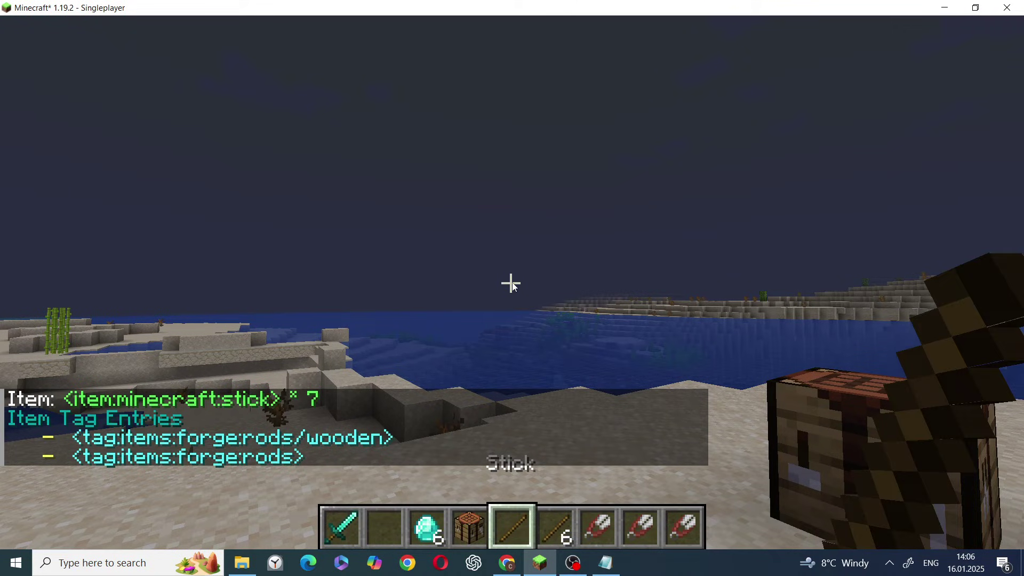
key(t)
key(Up)
key(Return)
text(tr)
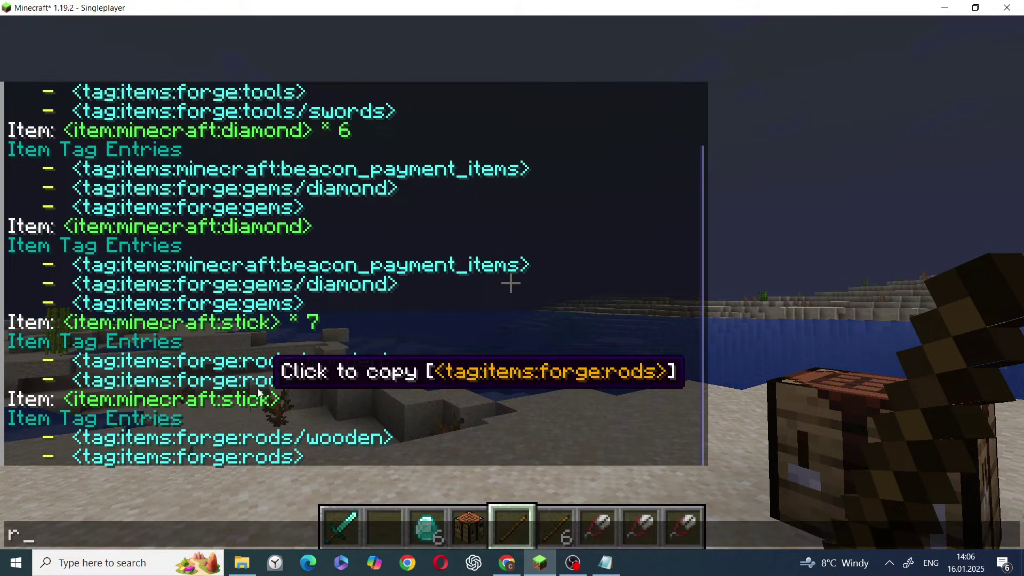
click(606, 564)
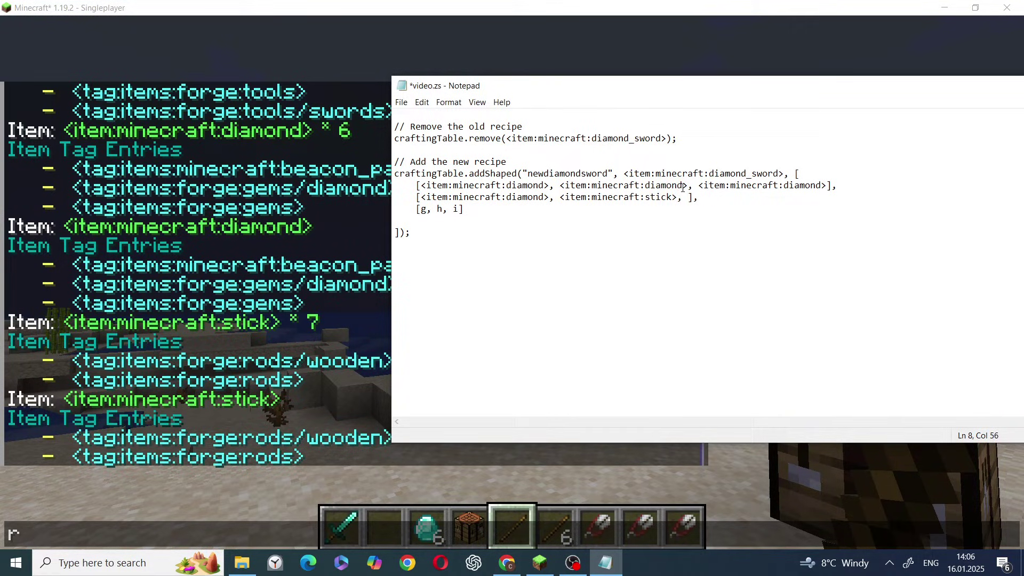
Step: Copy the second <item:minecraft:diamond> on line 7, then switch back to the game
mouse_move(688, 185)
mouse_down()
mouse_move(579, 173)
mouse_move(560, 185)
mouse_up()
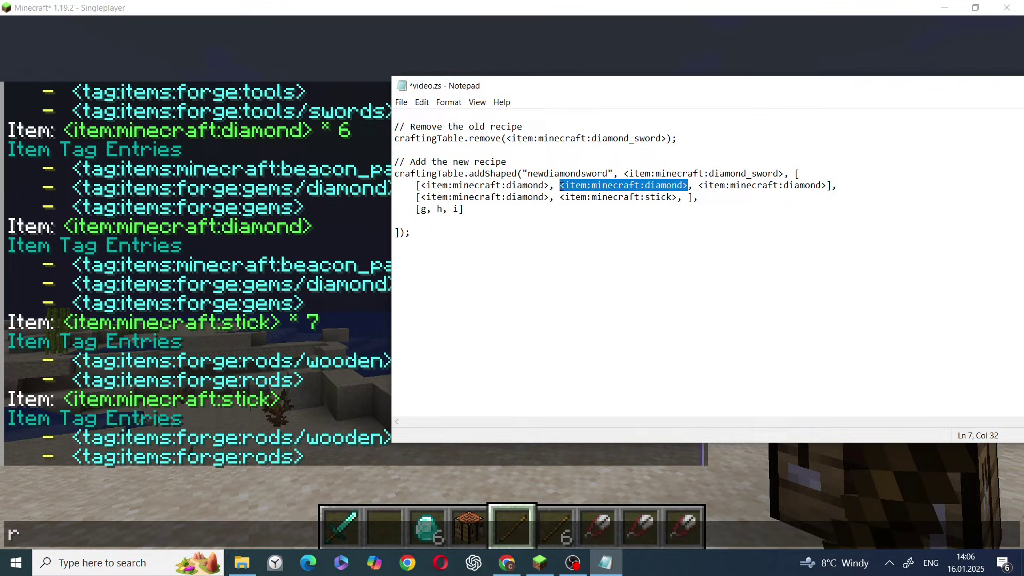
right_click(561, 185)
click(688, 223)
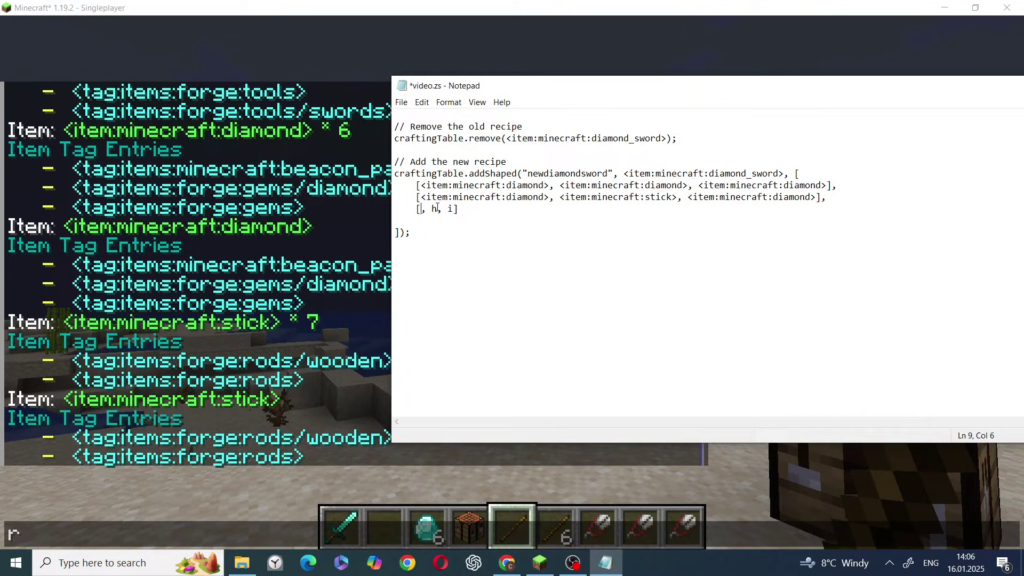
key(alt+Tab)
key(Escape)
Step: Place sticks down the grid's centre and diamonds around them, returning leftover diamonds to the hotbar
right_click(512, 288)
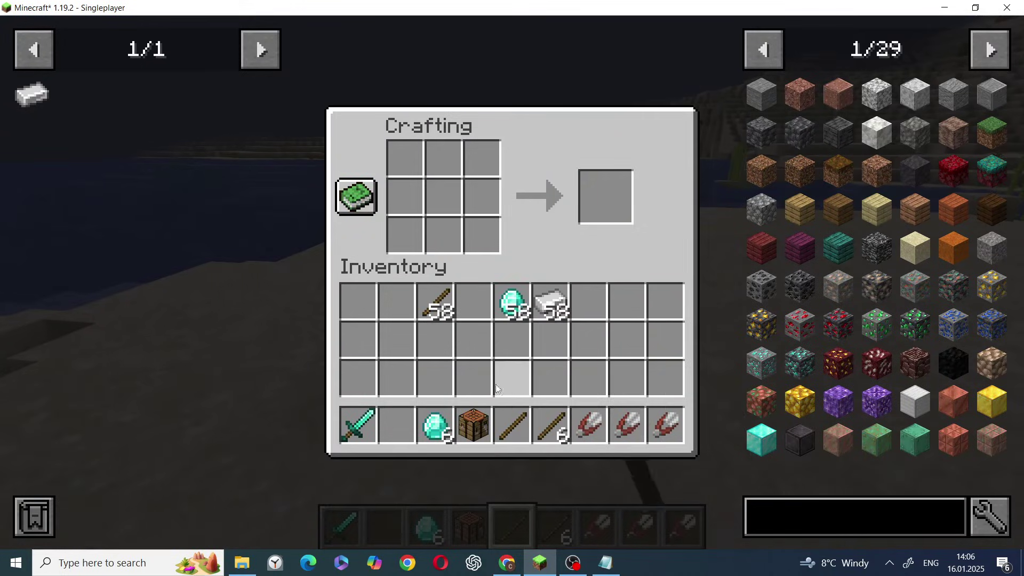
click(528, 427)
click(551, 426)
click(551, 427)
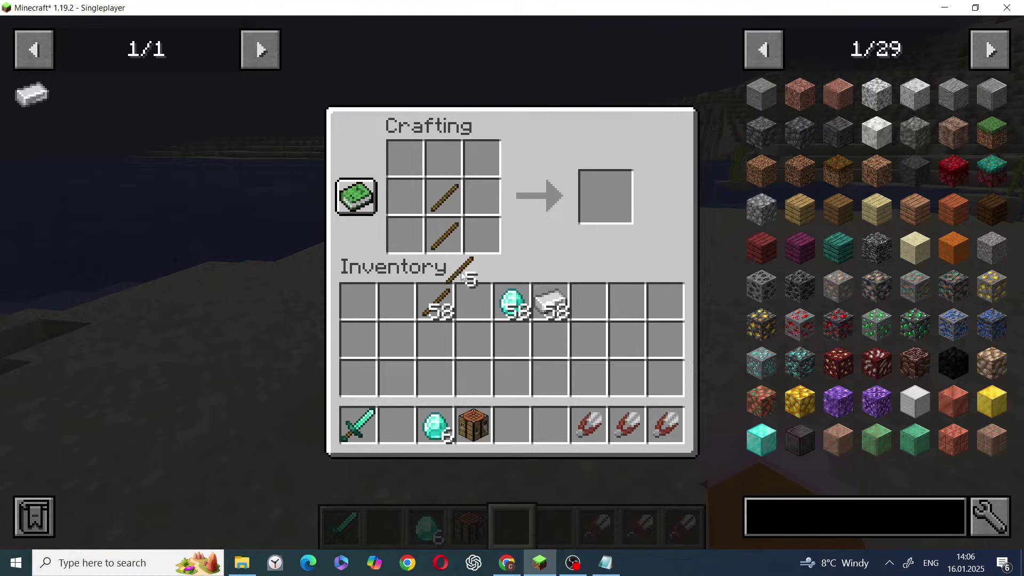
click(512, 302)
right_click(458, 160)
right_click(405, 160)
right_click(405, 196)
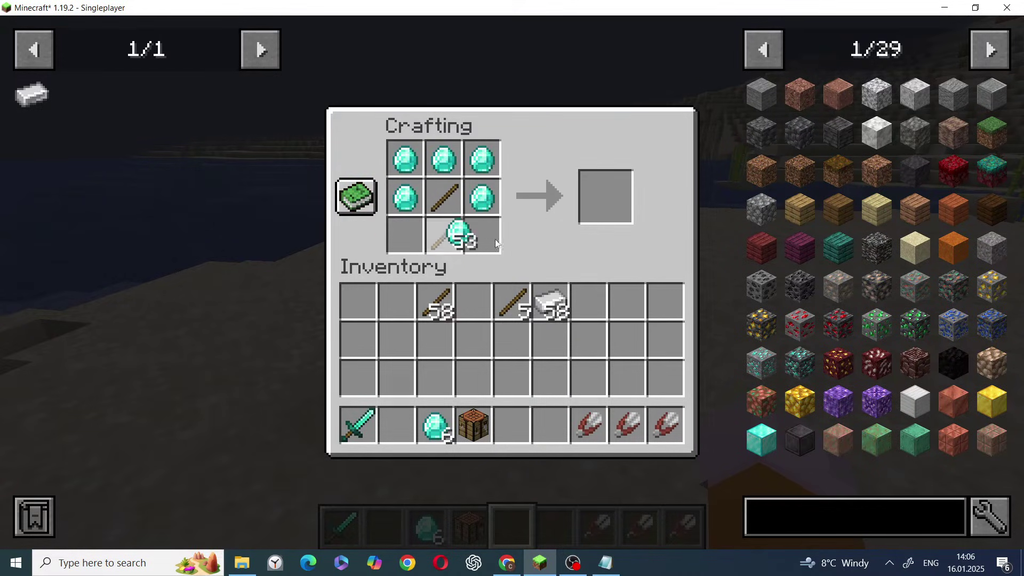
click(406, 230)
shift+click(408, 230)
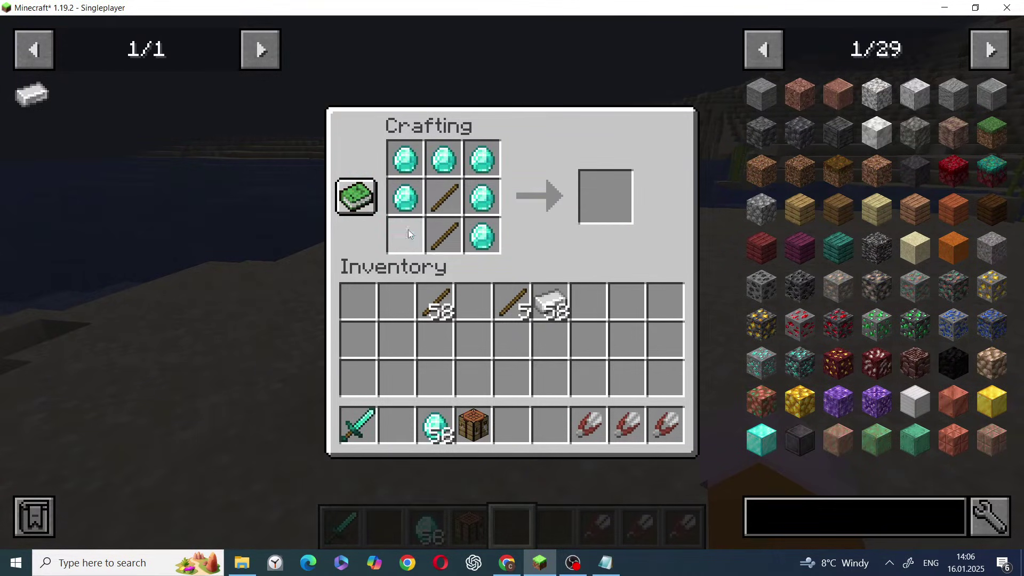
key(Escape)
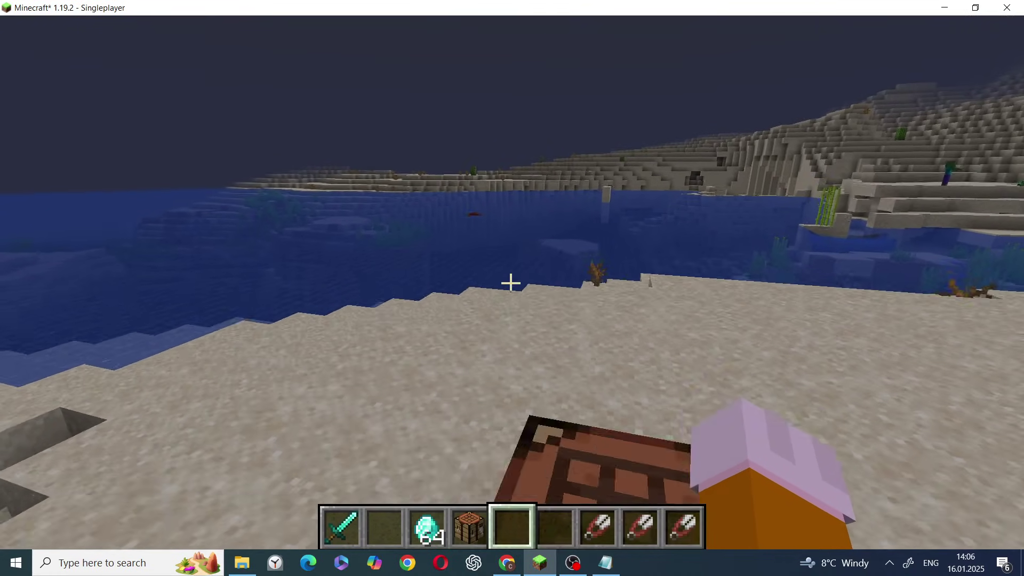
Step: Run /ct hand with an empty hand to print minecraft:air, then return to the script
text(/ct hand)
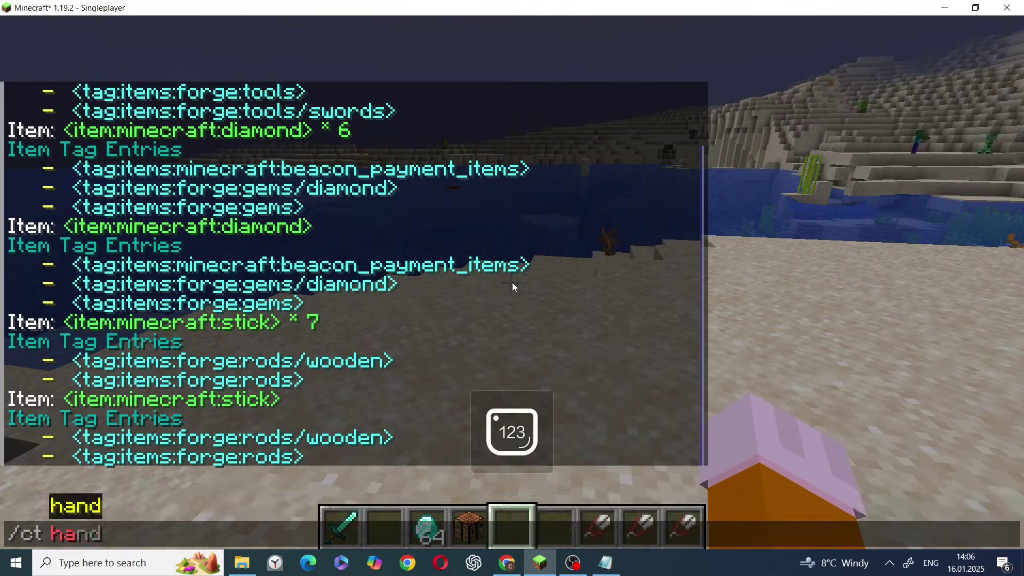
key(Return)
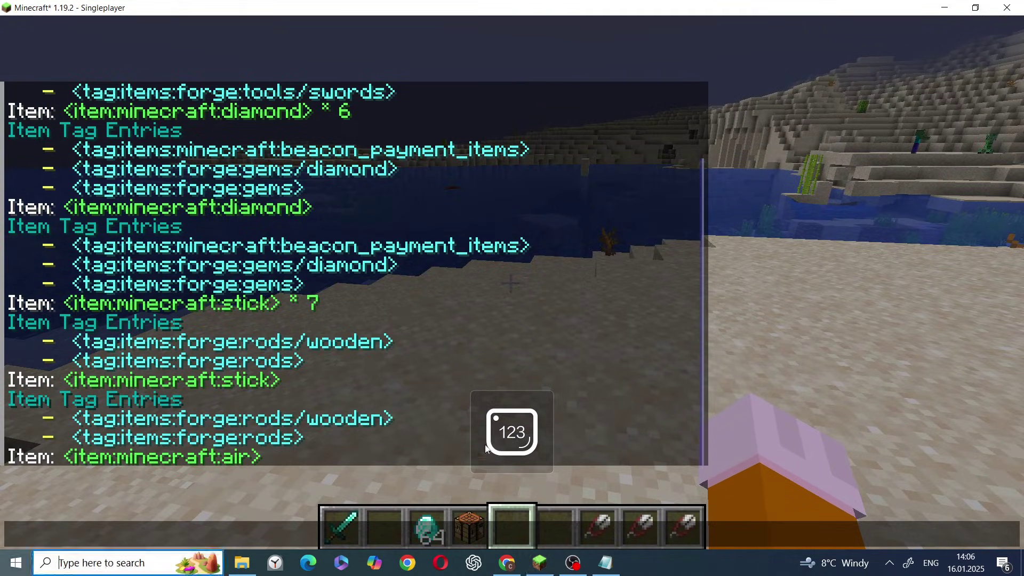
key(super)
click(608, 564)
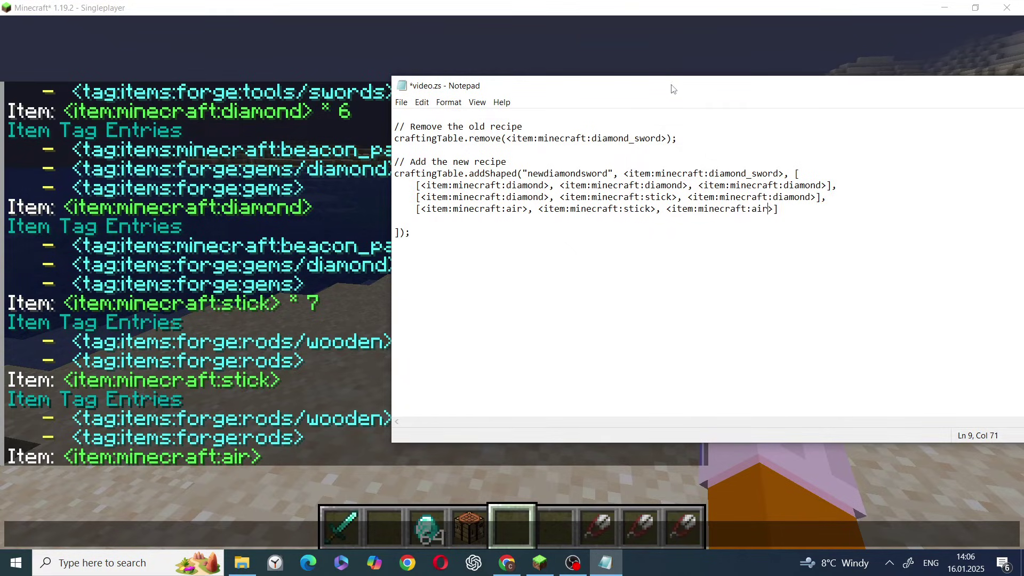
Step: Move the Notepad window aside, then close it, saving the video.zs changes
drag(673, 88, 249, 103)
click(782, 101)
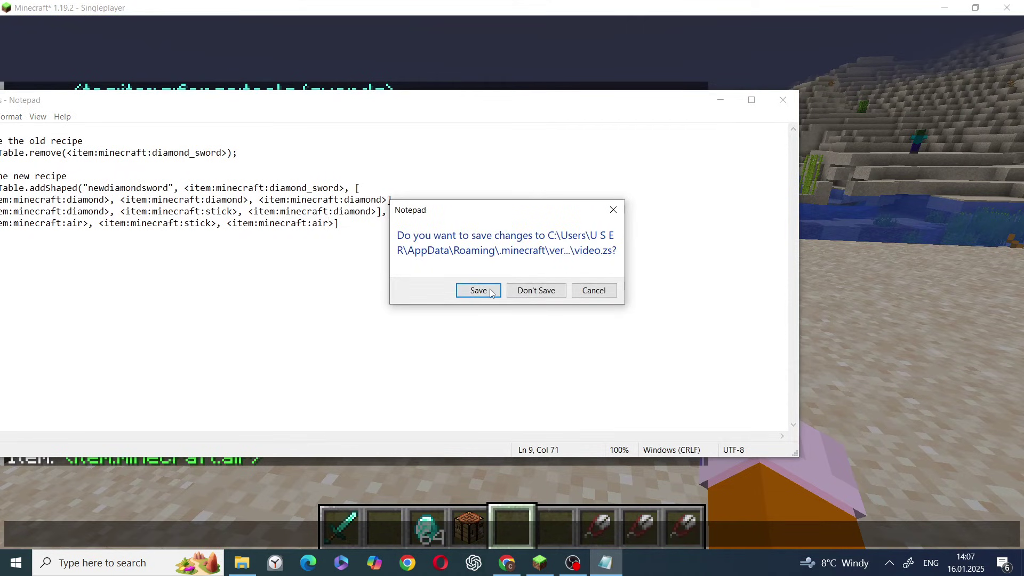
click(476, 290)
Step: Reload the CraftTweaker scripts with the /reload command and read the chat output
key(Escape)
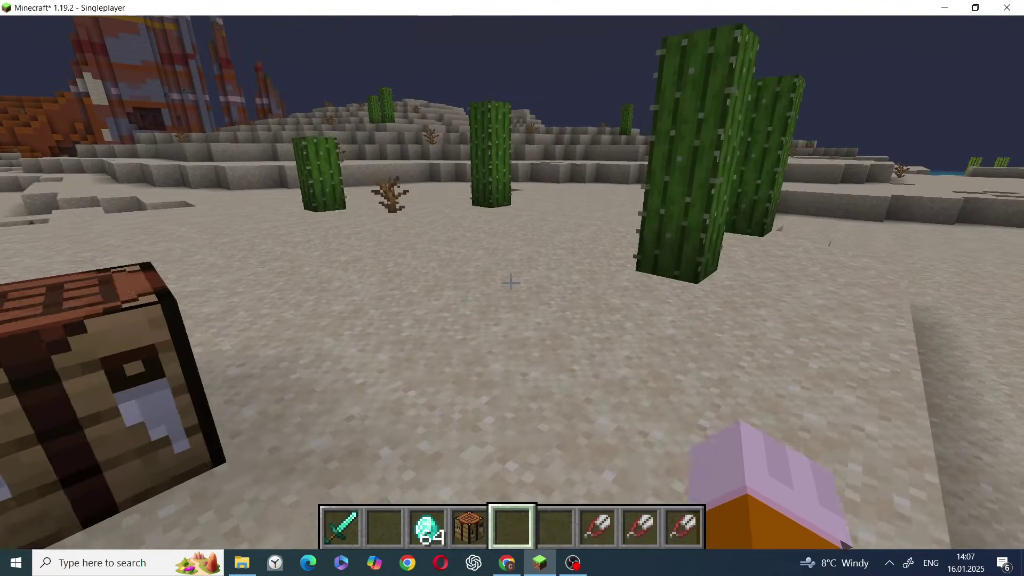
text(/reload)
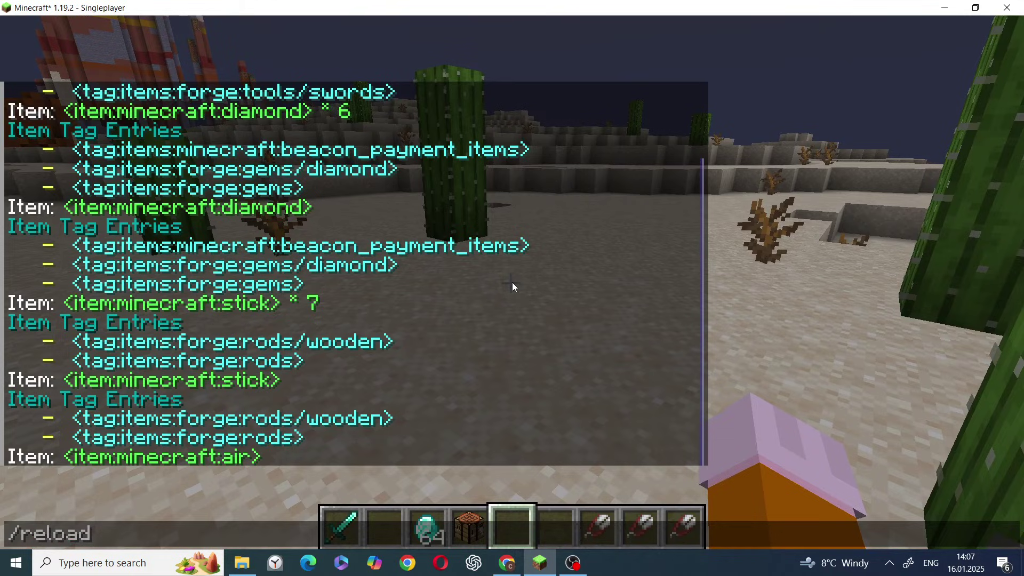
key(Return)
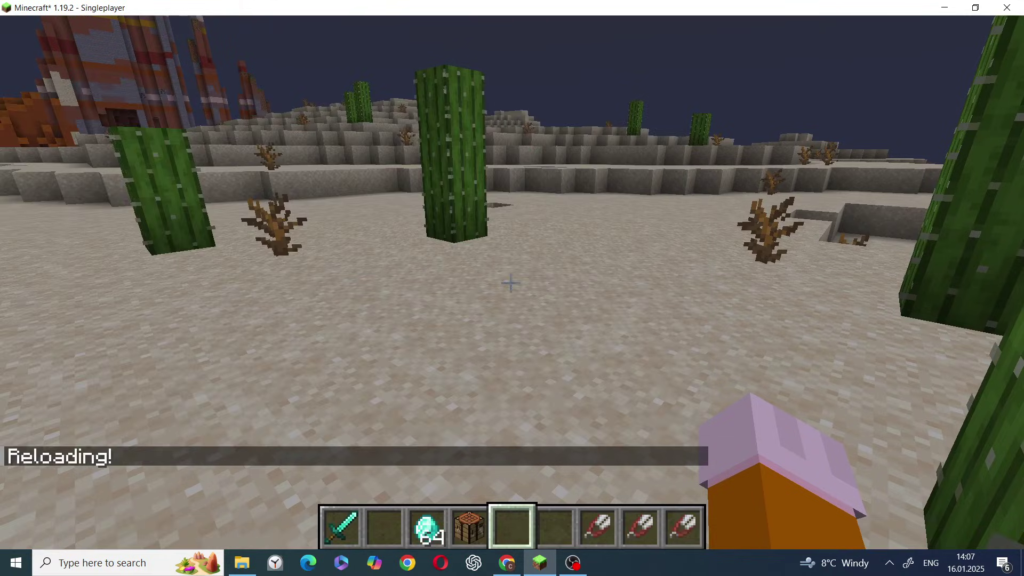
key(t)
key(Escape)
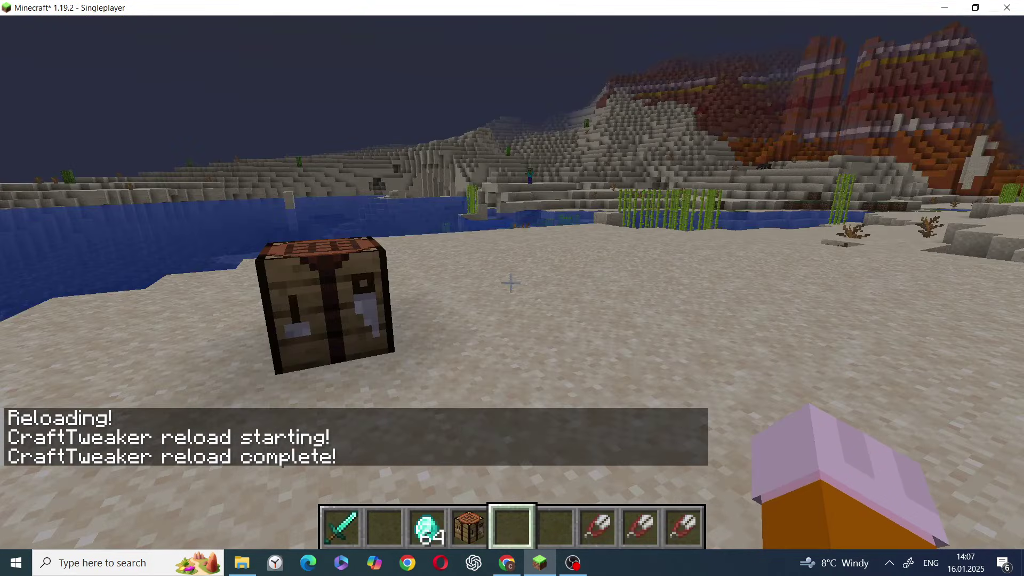
Step: Look up the diamond sword's crafting recipes in JEI
text(e)
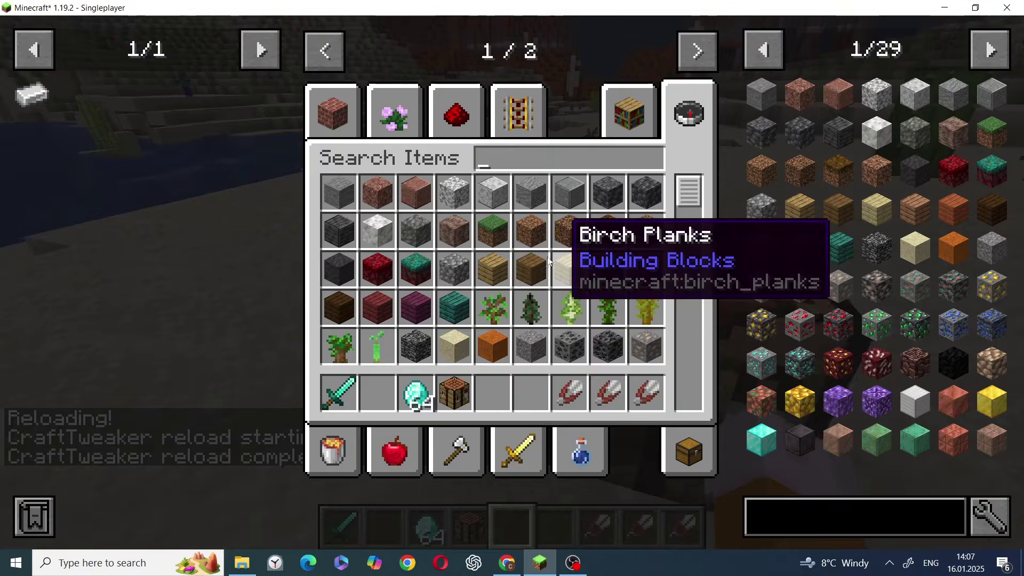
text(r)
click(689, 453)
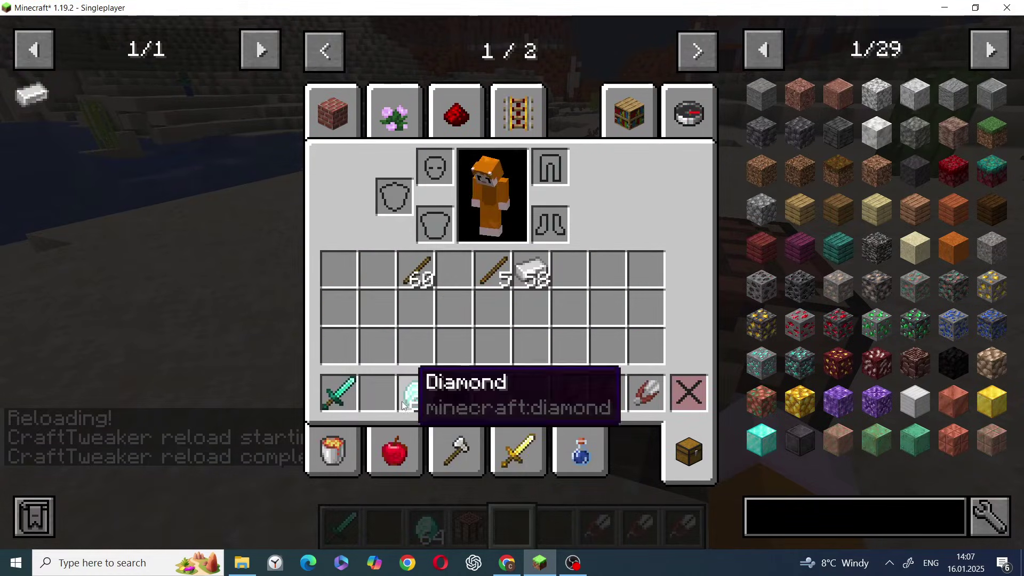
key(r)
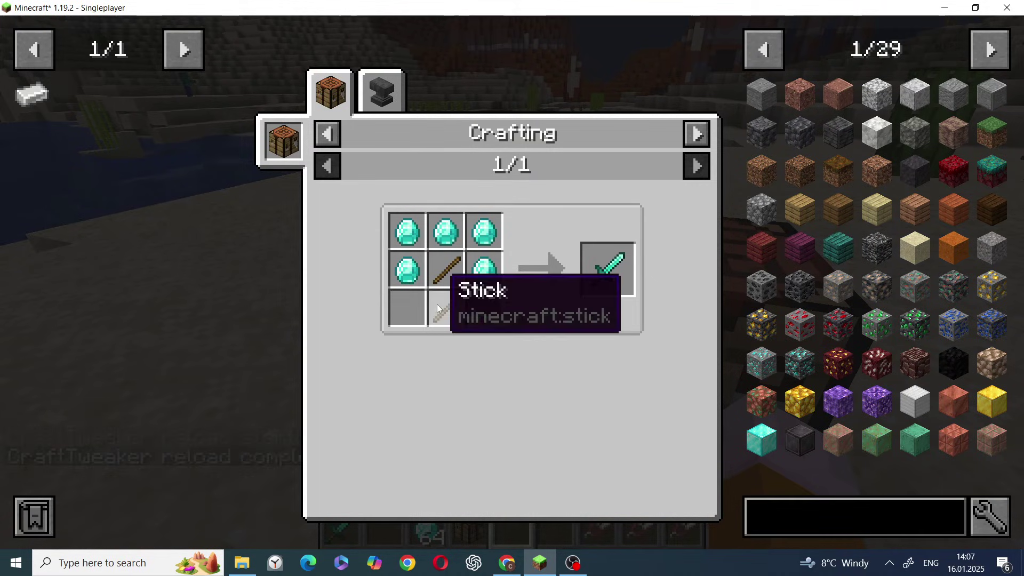
key(Escape)
Step: At the crafting table, clear the iron ingots and place two sticks down the middle column
right_click(512, 288)
click(527, 295)
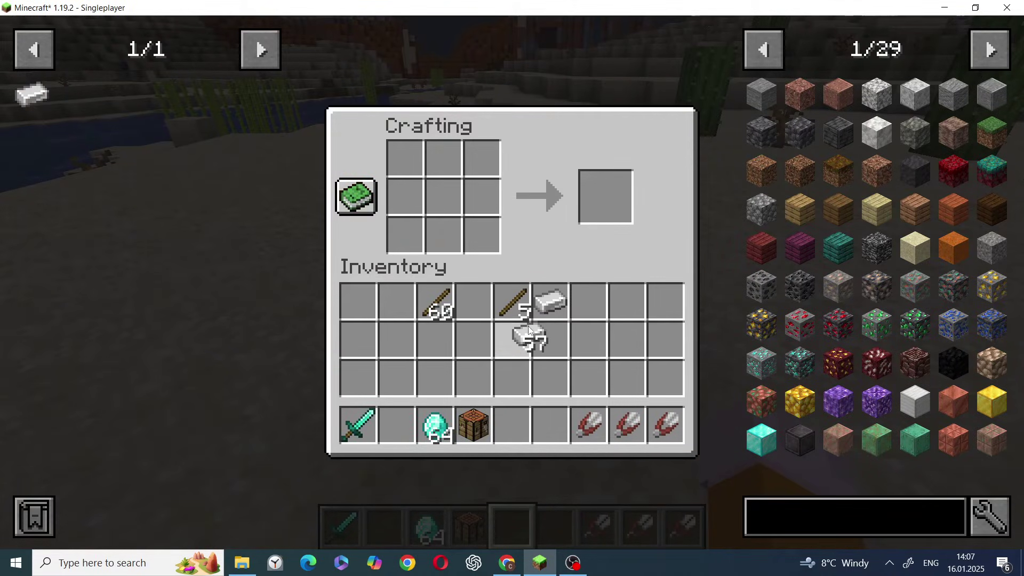
click(513, 340)
click(512, 301)
right_click(443, 236)
right_click(443, 197)
Step: Ring the sticks with five diamonds and take the crafted diamond sword
click(435, 425)
right_click(406, 197)
right_click(406, 158)
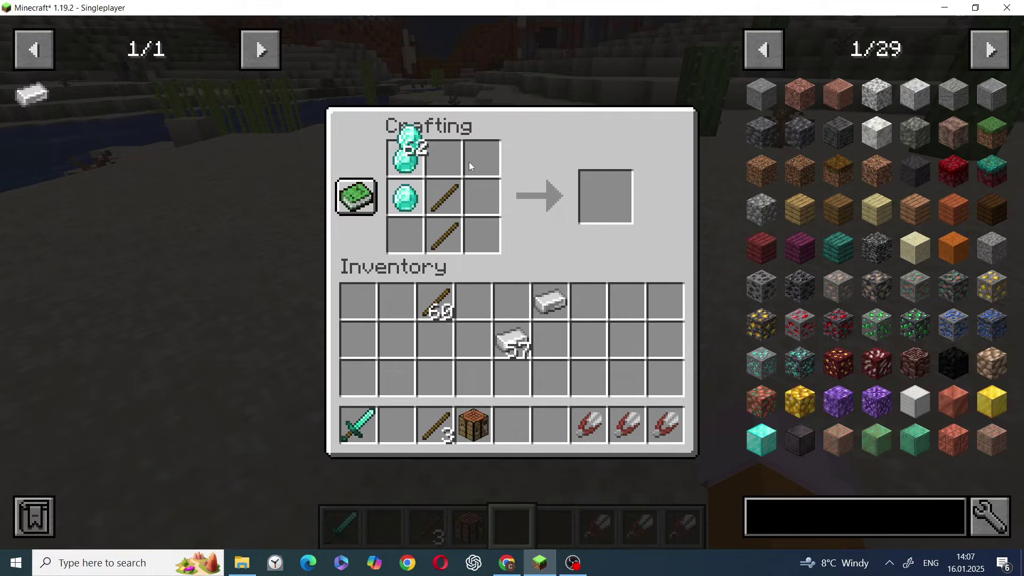
click(406, 197)
right_click(444, 158)
right_click(482, 158)
click(473, 340)
shift+click(605, 197)
Step: Close the crafting table and game menu, then run /ct hand to report the empty hand
key(Escape)
scroll(512, 288, up, 1)
key(Escape)
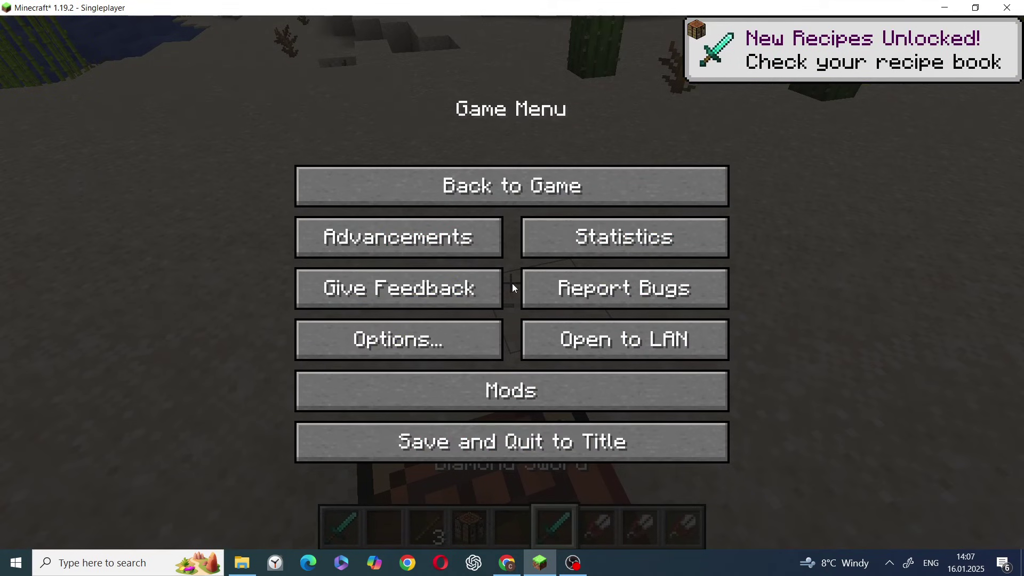
key(Escape)
scroll(512, 288, up, 1)
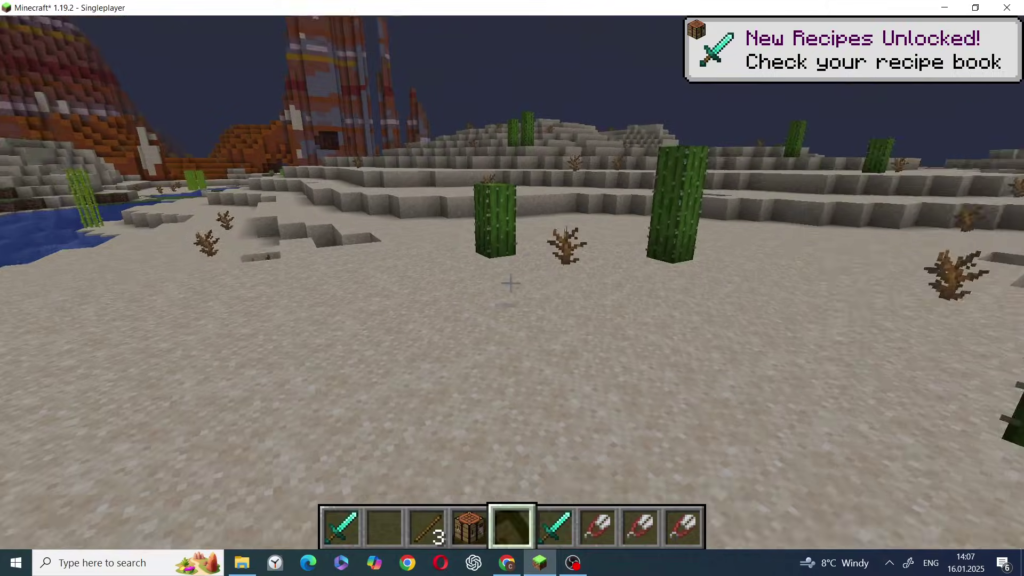
key(Escape)
key(Escape)
text(/ct hand)
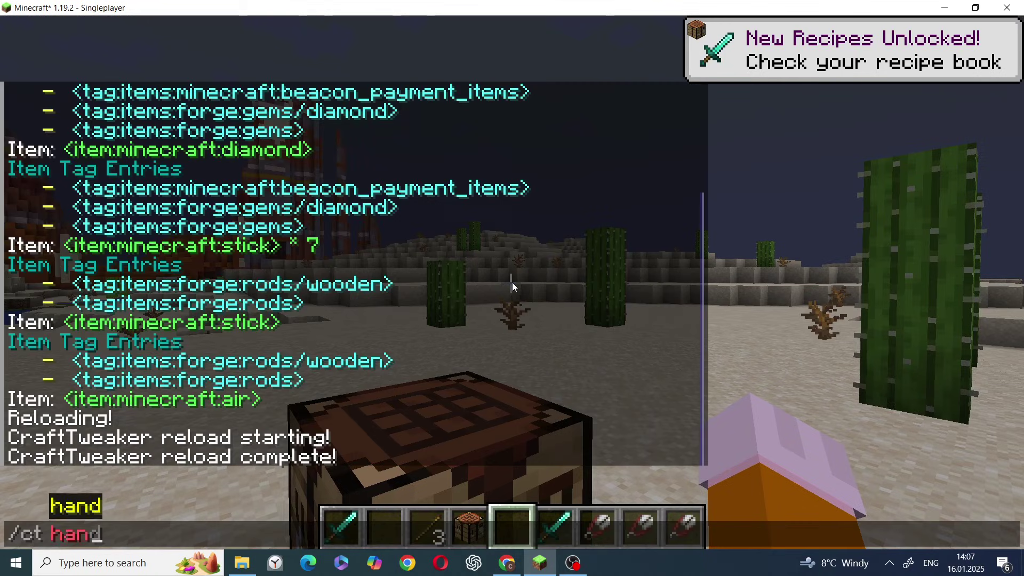
key(Return)
Step: Run /ct scripts to post a clickable scripts-folder link in chat
text(/ct sci)
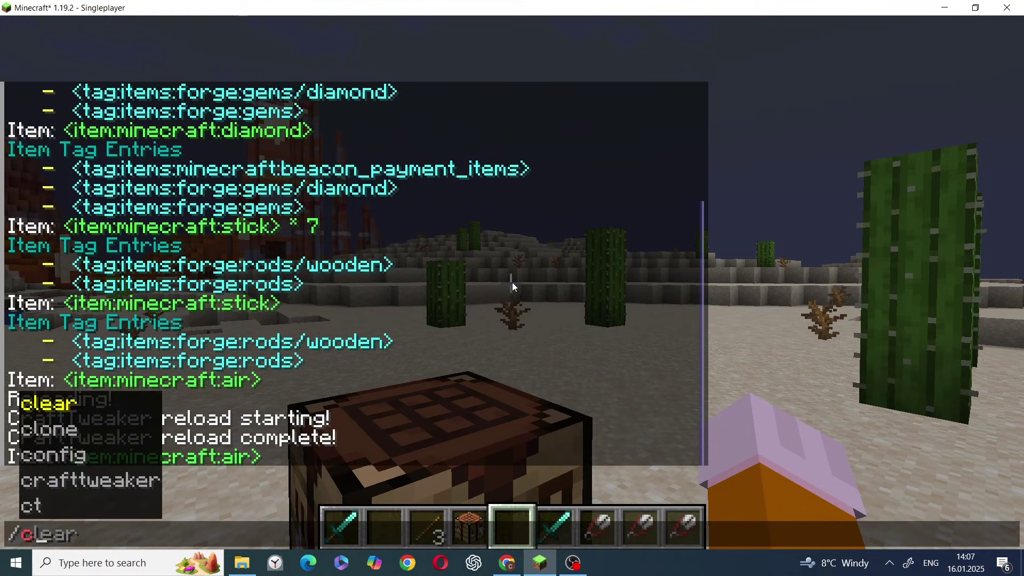
key(BackSpace)
text(r)
key(Tab)
key(Return)
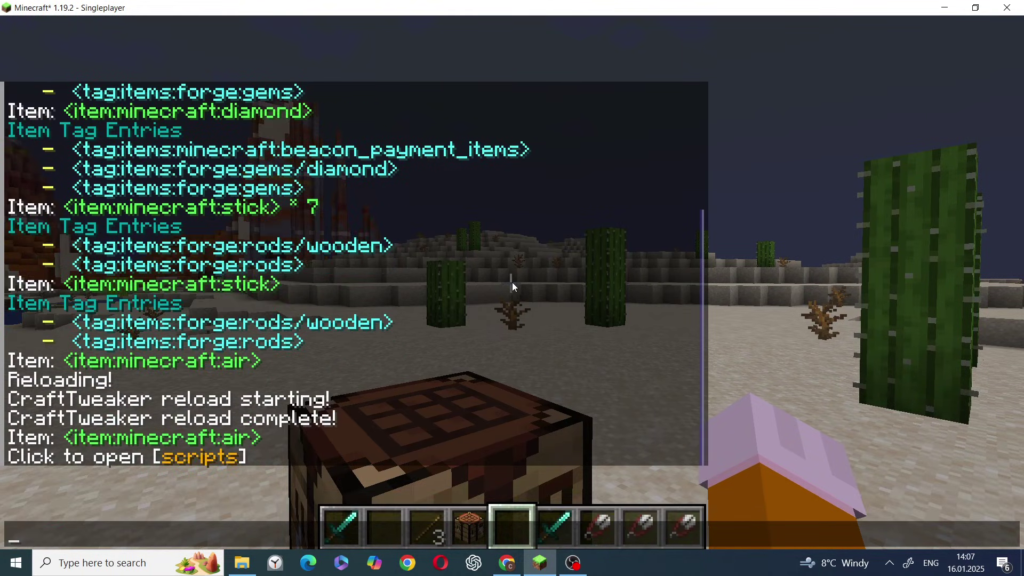
Step: Open video.zs via the [scripts] link, delete the remove line and its comment, save, and return to Minecraft
click(247, 455)
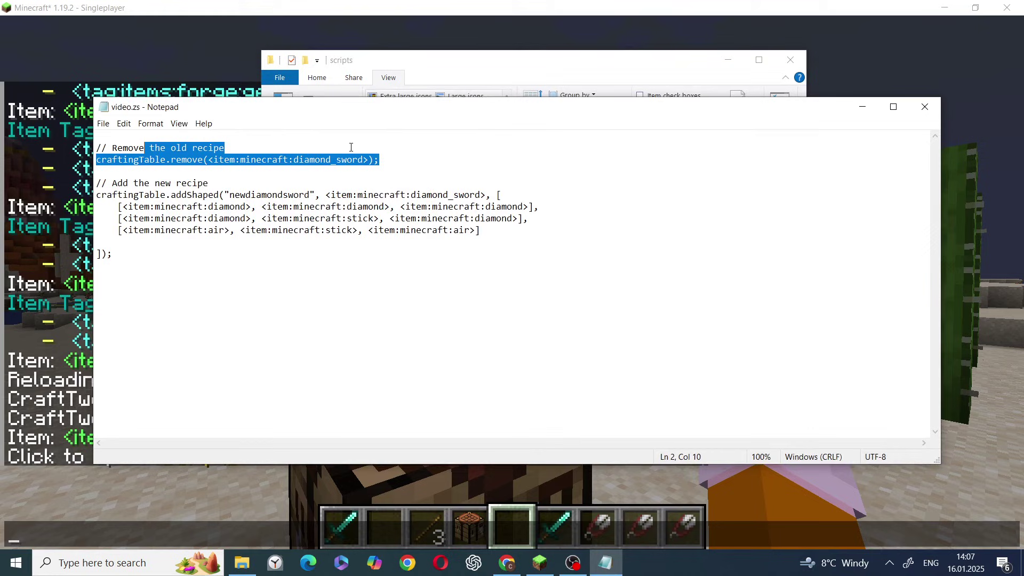
key(BackSpace)
key(BackSpace)
key(BackSpace)
key(BackSpace)
key(BackSpace)
key(BackSpace)
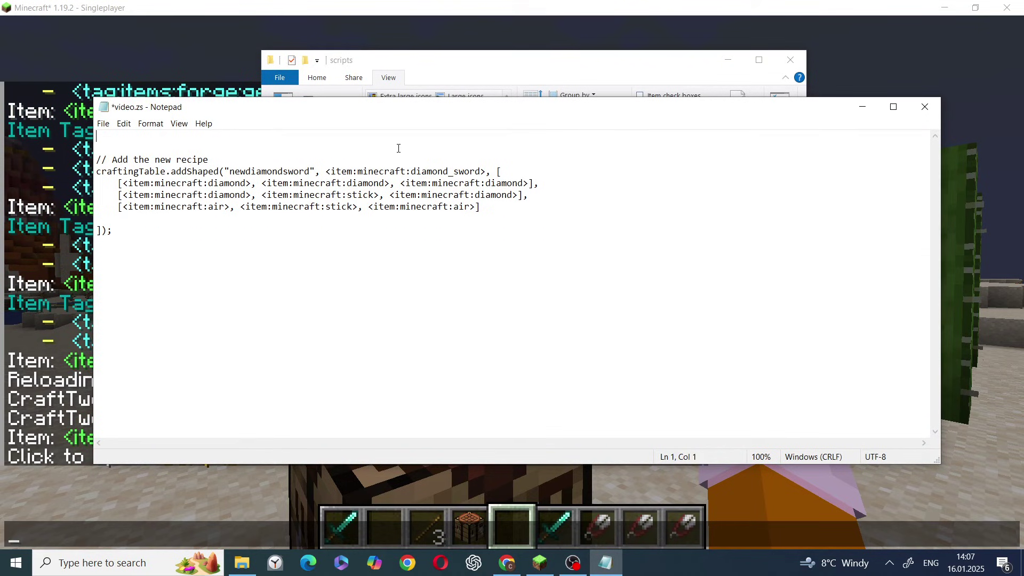
click(926, 107)
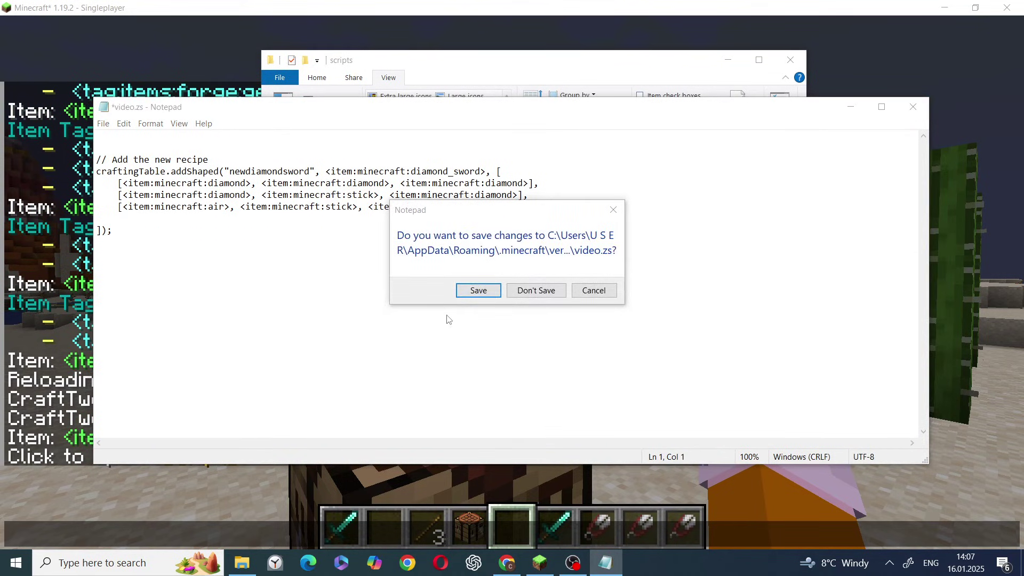
click(474, 290)
click(215, 315)
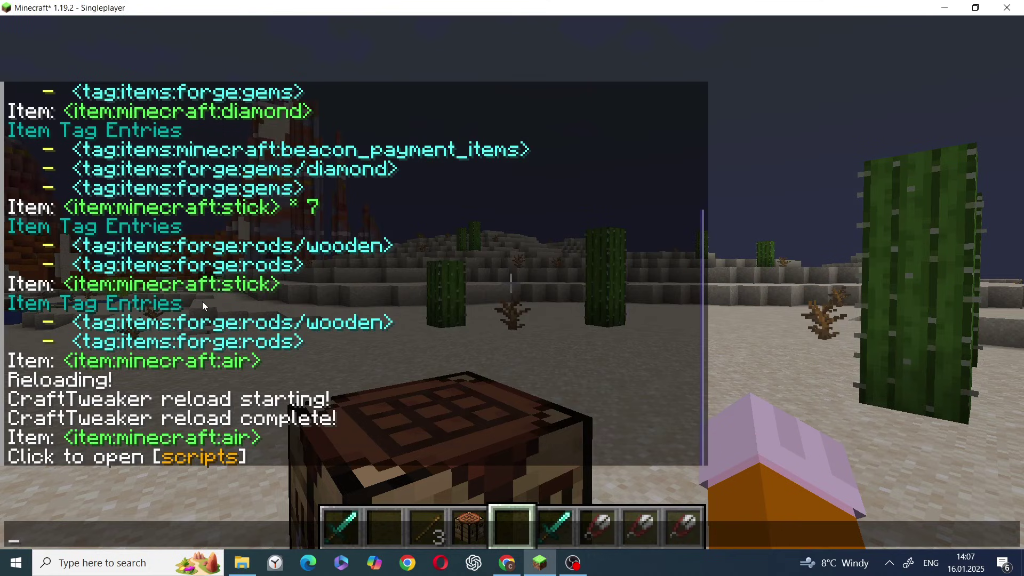
Step: Reload the scripts with /reload after a misspelled first attempt
text(/reloaad)
key(Return)
text(/reload)
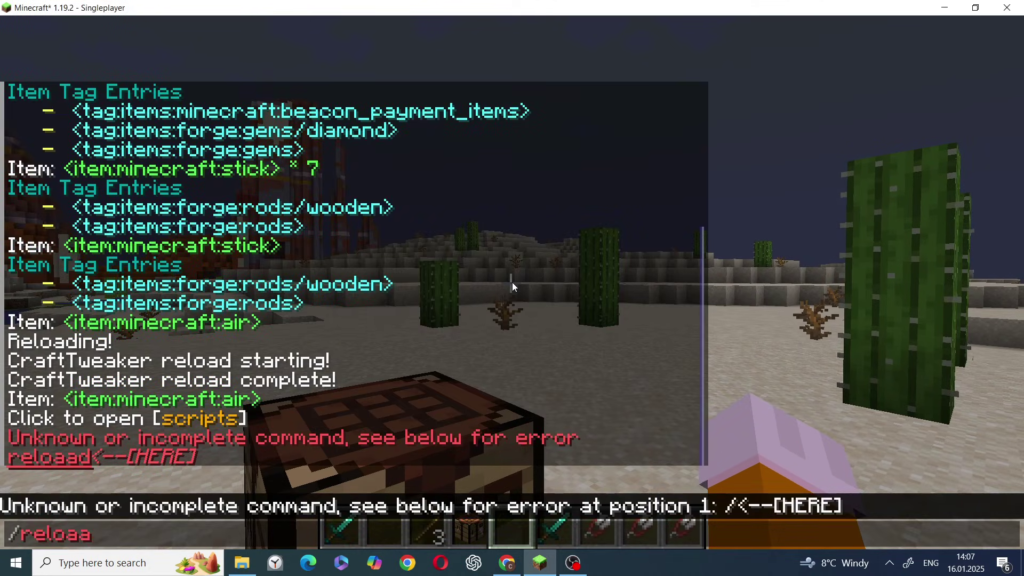
key(Return)
Step: Check the diamond sword's crafting recipes in JEI from the inventory
key(e)
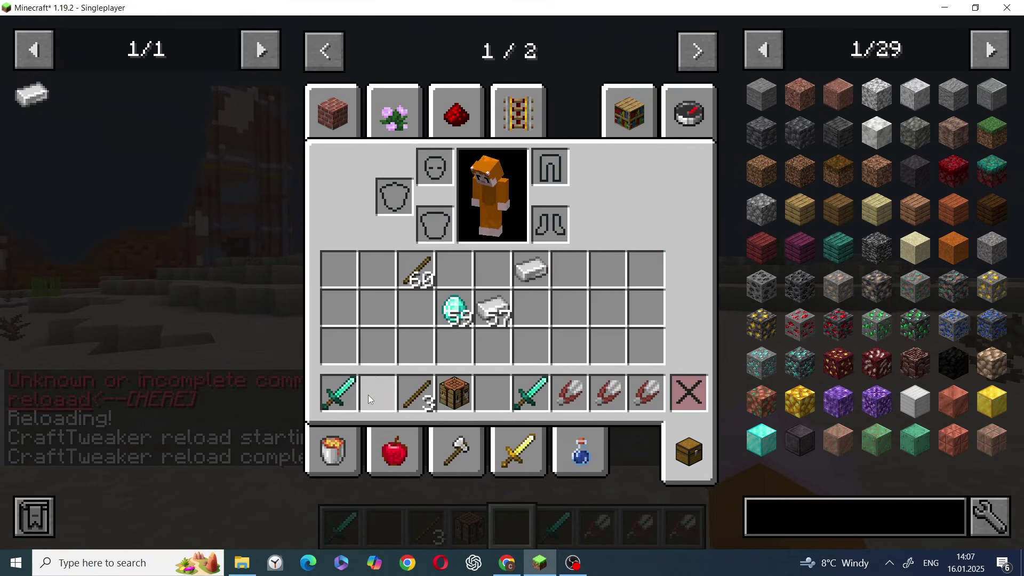
key(r)
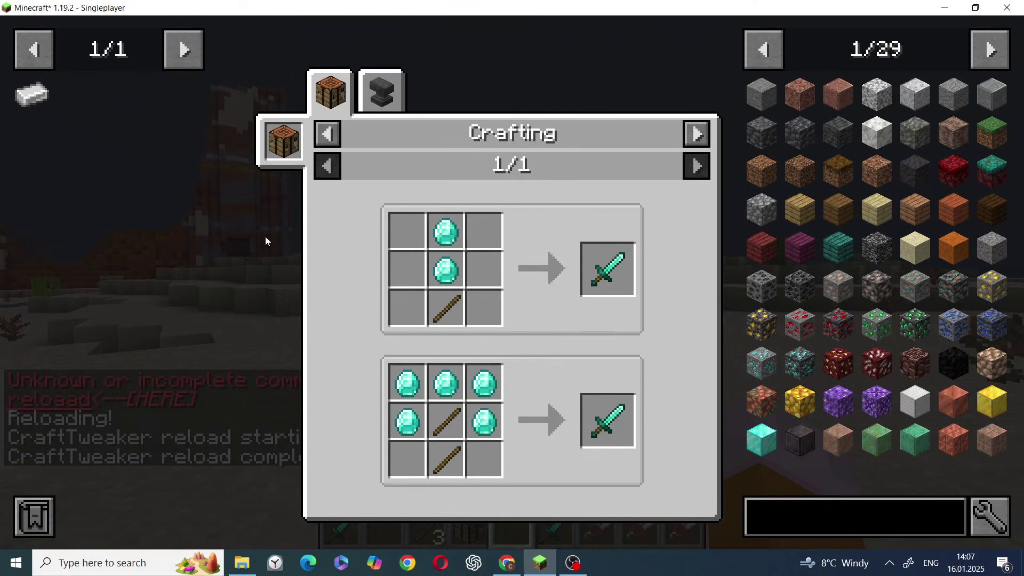
key(Escape)
key(Escape)
Step: Craft a diamond sword at the crafting table with the original recipe
right_click(512, 288)
click(435, 301)
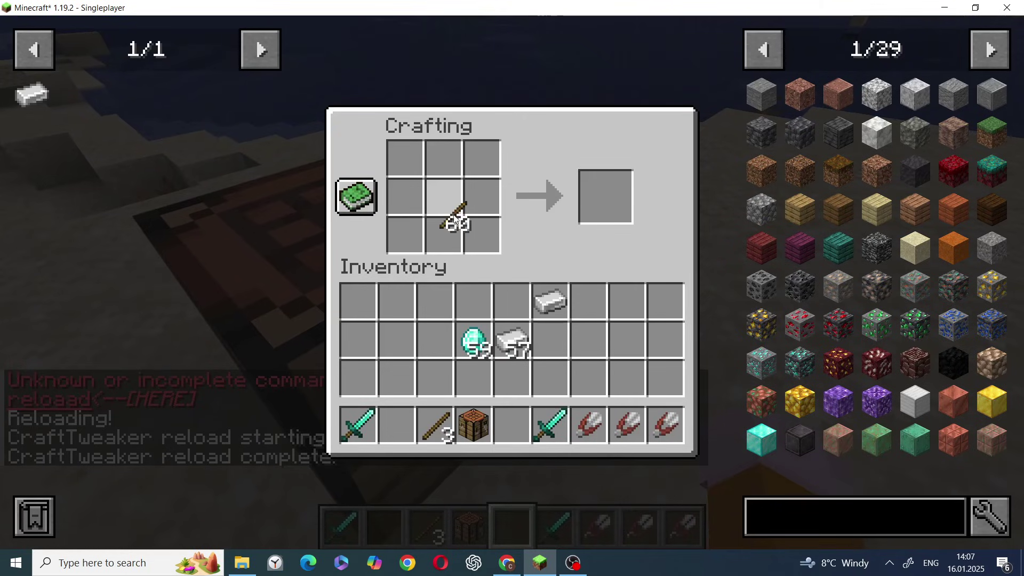
right_click(444, 235)
click(473, 340)
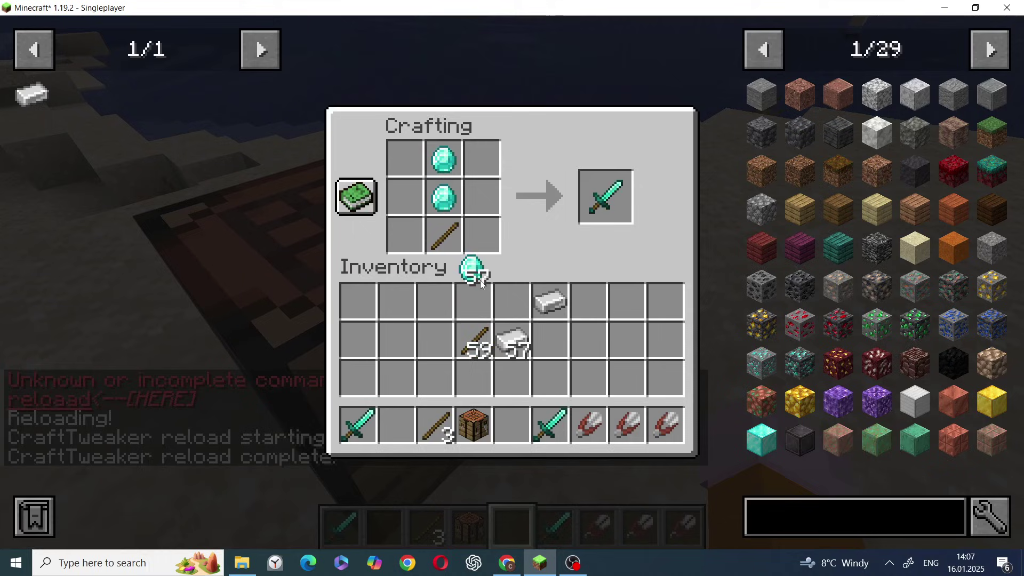
click(474, 301)
shift+click(626, 181)
Step: Lay out the new recipe: sticks in the centre column with a ring of diamonds around them
click(474, 340)
right_click(444, 234)
right_click(444, 196)
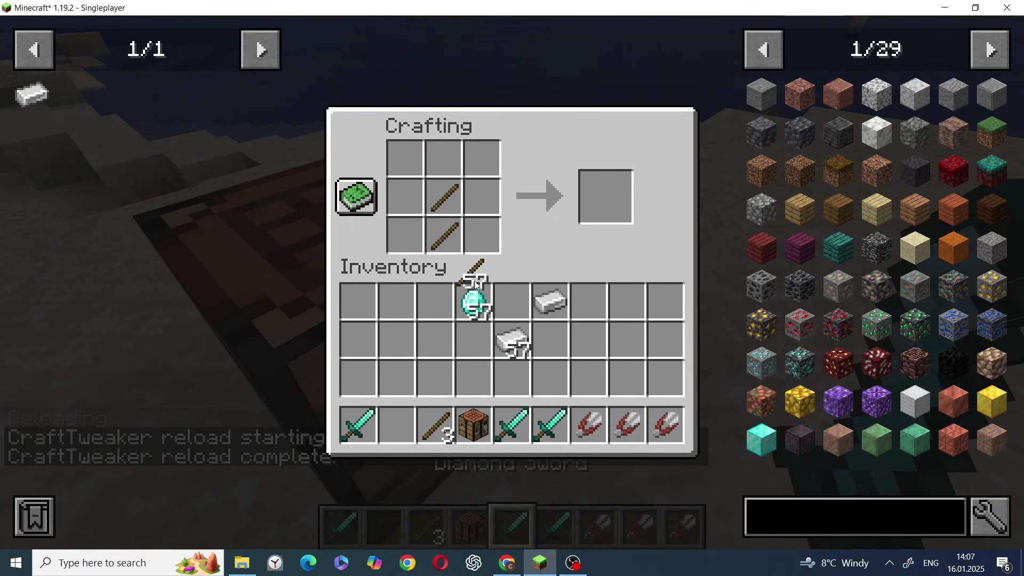
click(473, 301)
right_click(482, 159)
right_click(445, 159)
right_click(406, 159)
right_click(406, 197)
right_click(405, 197)
right_click(483, 197)
click(483, 235)
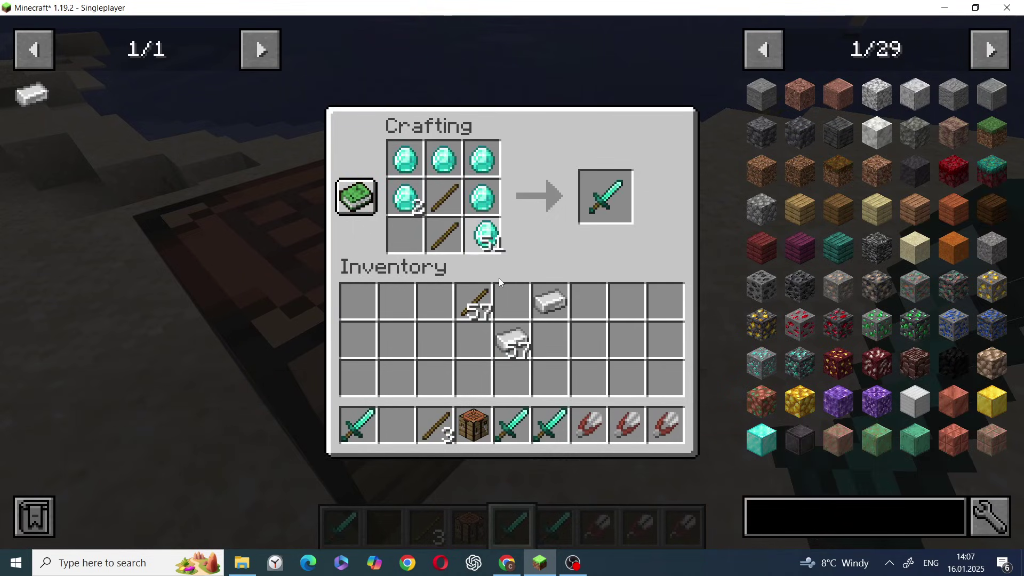
Step: Close the crafting table, destroy all inventory items, and open SecurityCraft: Technical on tab page 2/2
key(e)
key(e)
shift+click(688, 392)
click(681, 55)
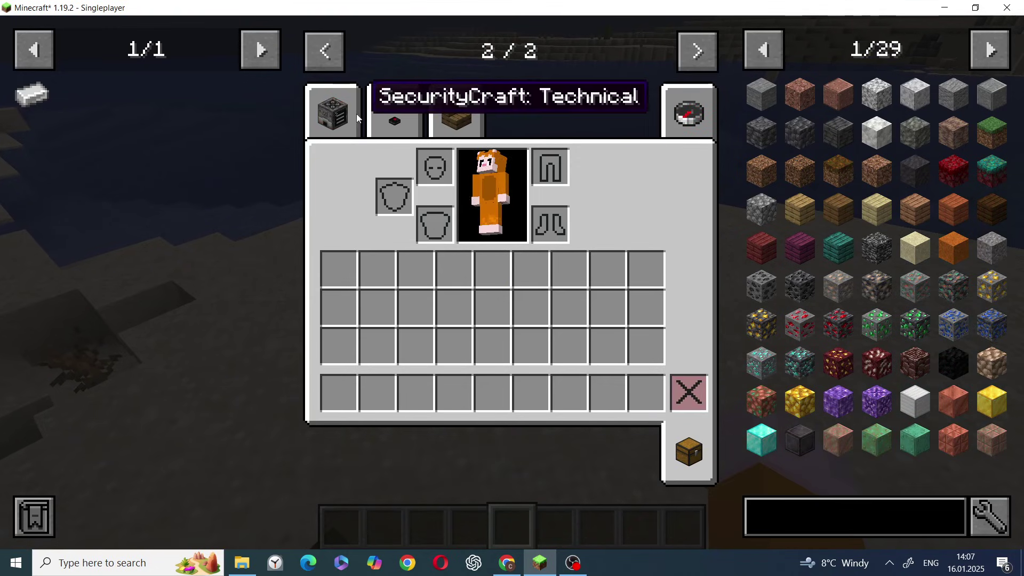
click(341, 112)
Step: Browse the SecurityCraft tab, then close the inventory and walk forward across the desert
scroll(544, 295, up, 2)
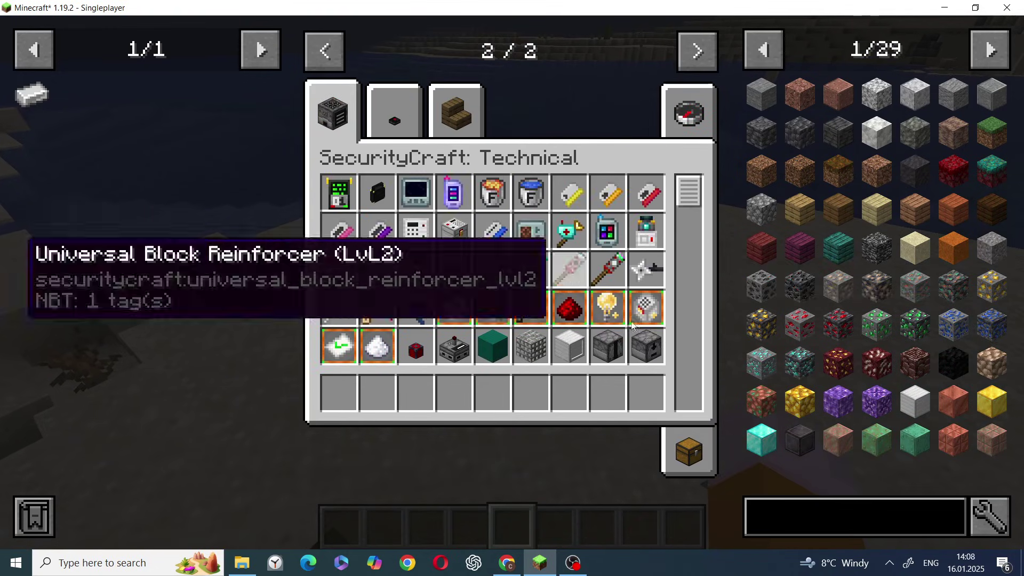
scroll(544, 295, down, 2)
scroll(565, 298, up, 2)
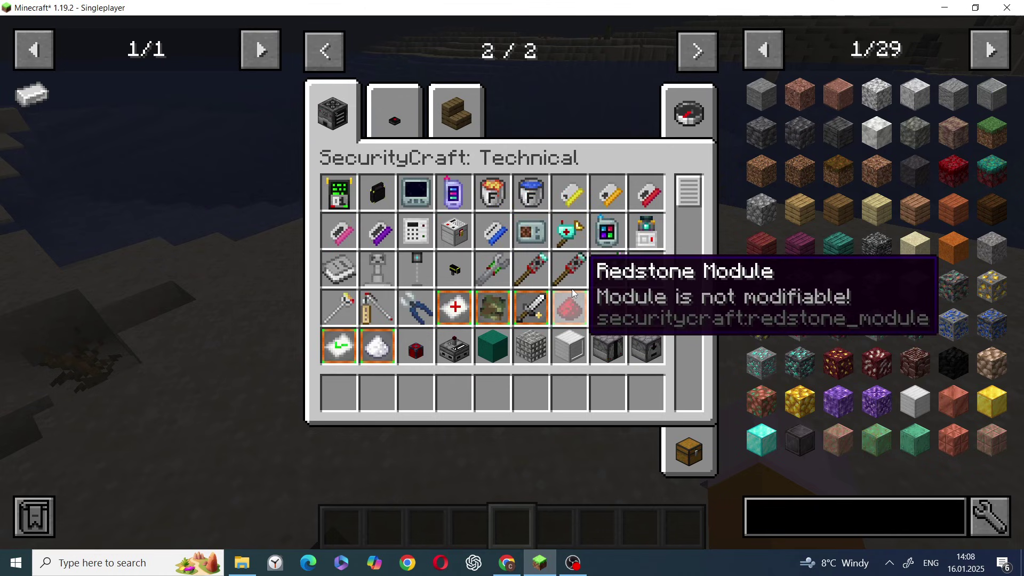
scroll(490, 301, down, 3)
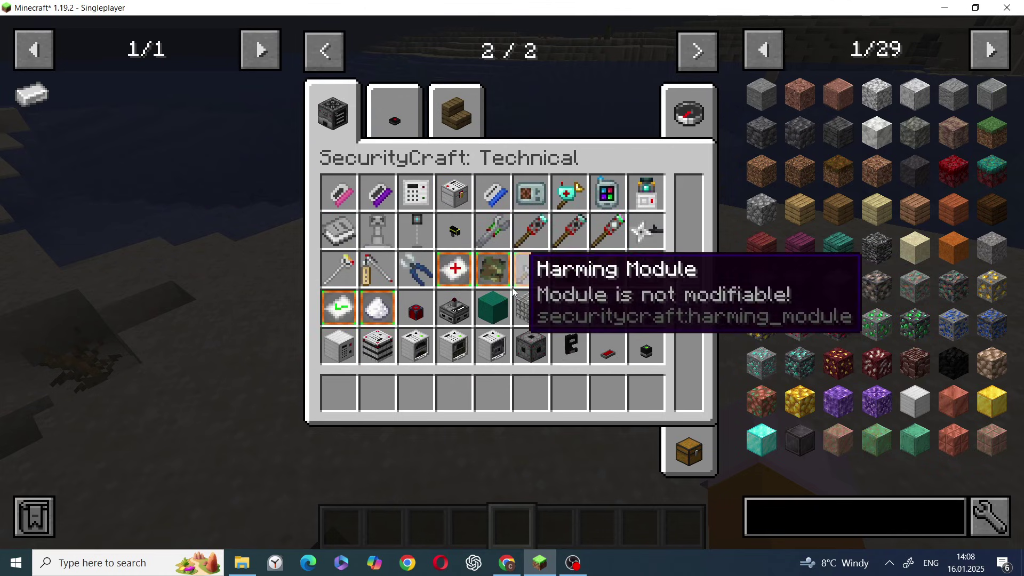
key(e)
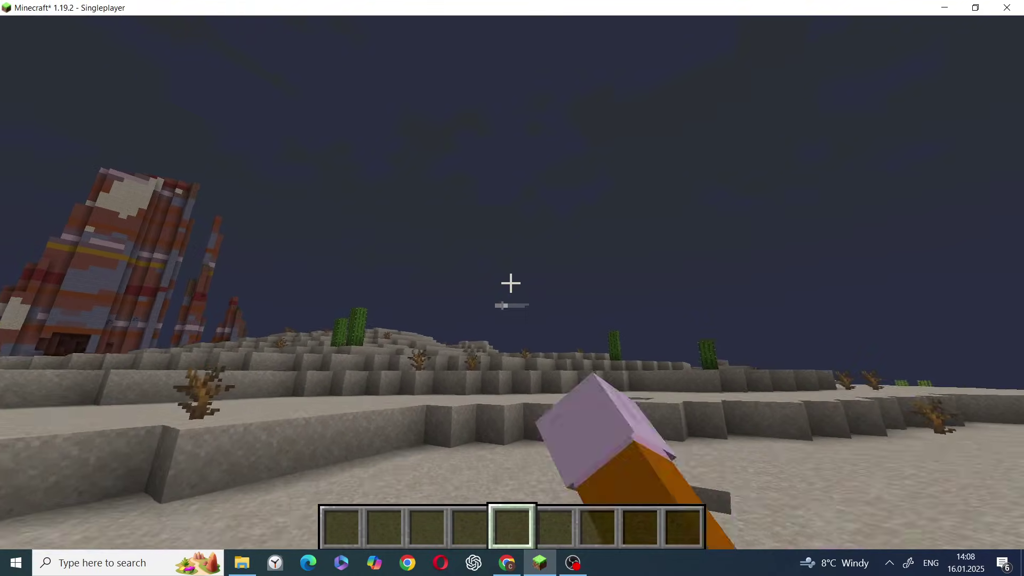
key(w)
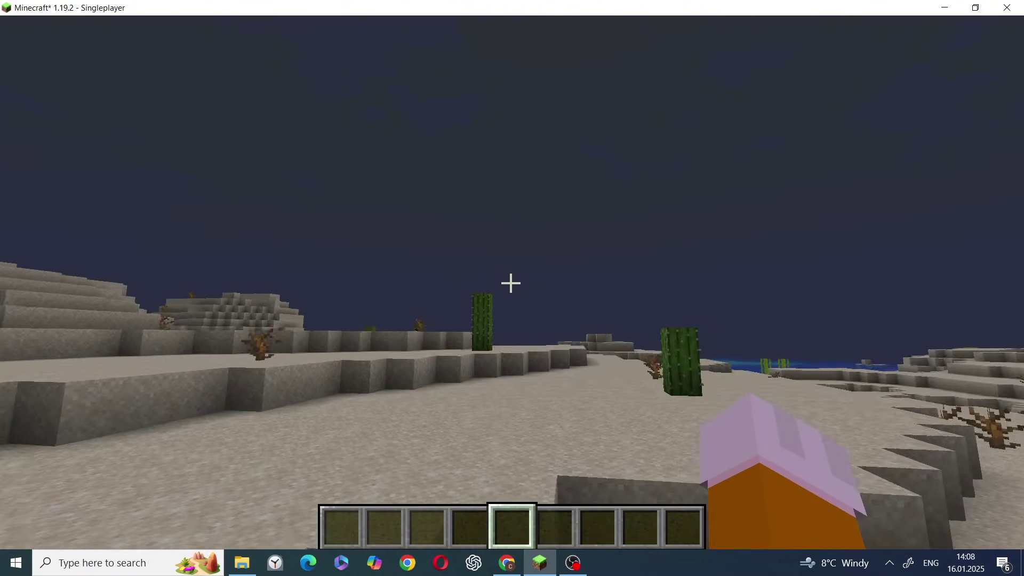